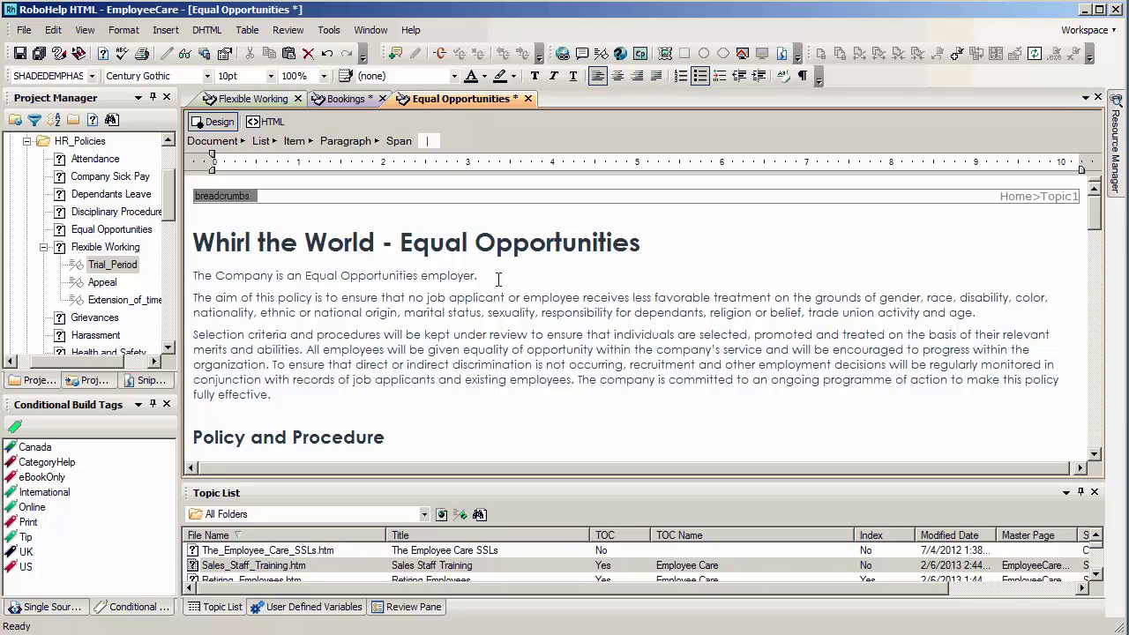
# Step: Preview the Equal Opportunities topic and examine the three menu images and the bullet items beneath them under Policy and Procedure
pyautogui.moveTo(484, 276); pyautogui.dragTo(306, 265)
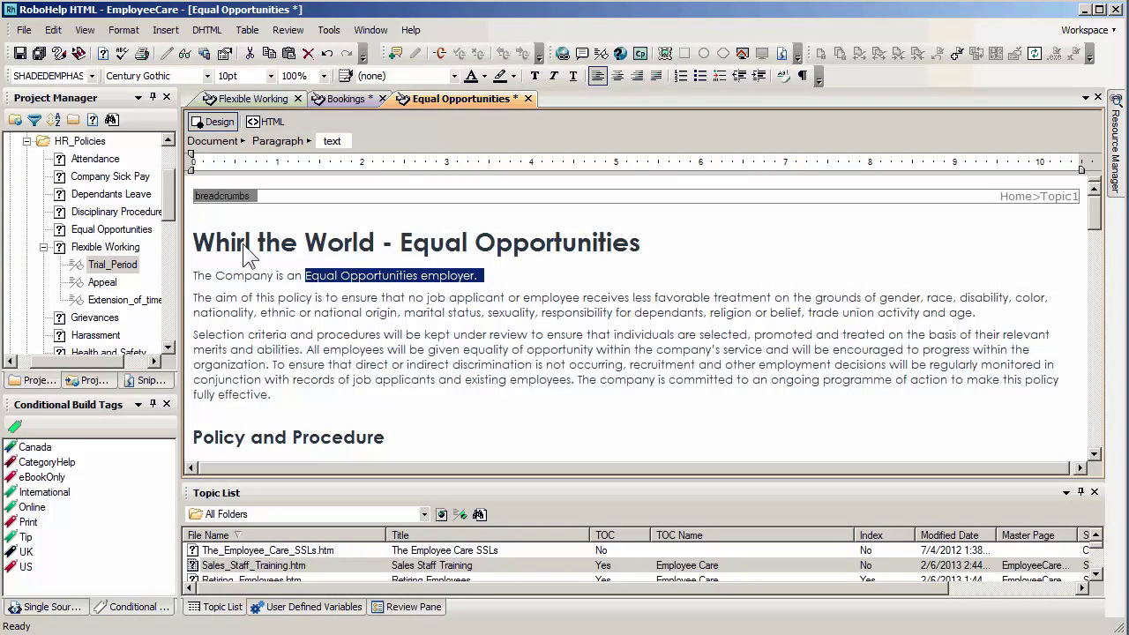
pyautogui.click(185, 51)
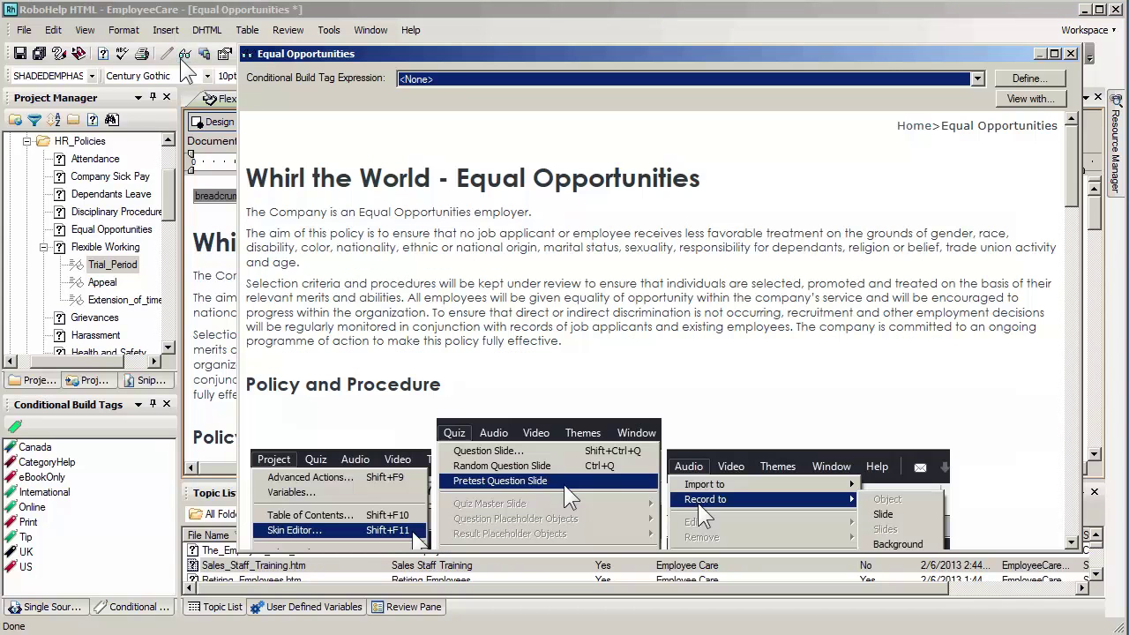
pyautogui.scroll(-1, 1074, 201)
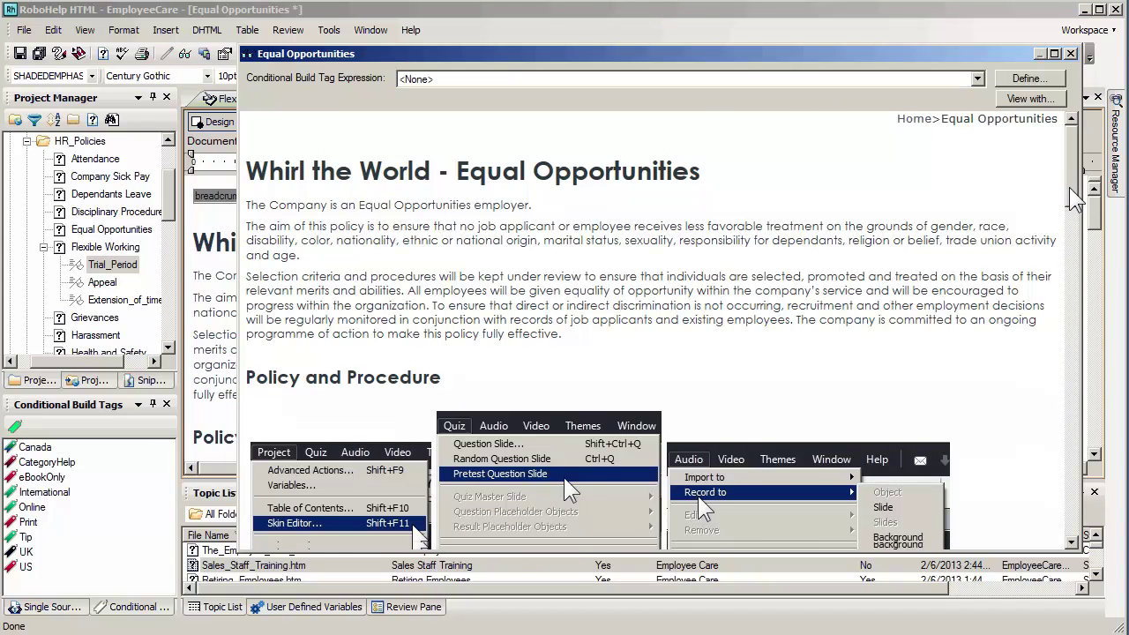
pyautogui.scroll(-3, 1074, 201)
pyautogui.scroll(4, 1071, 190)
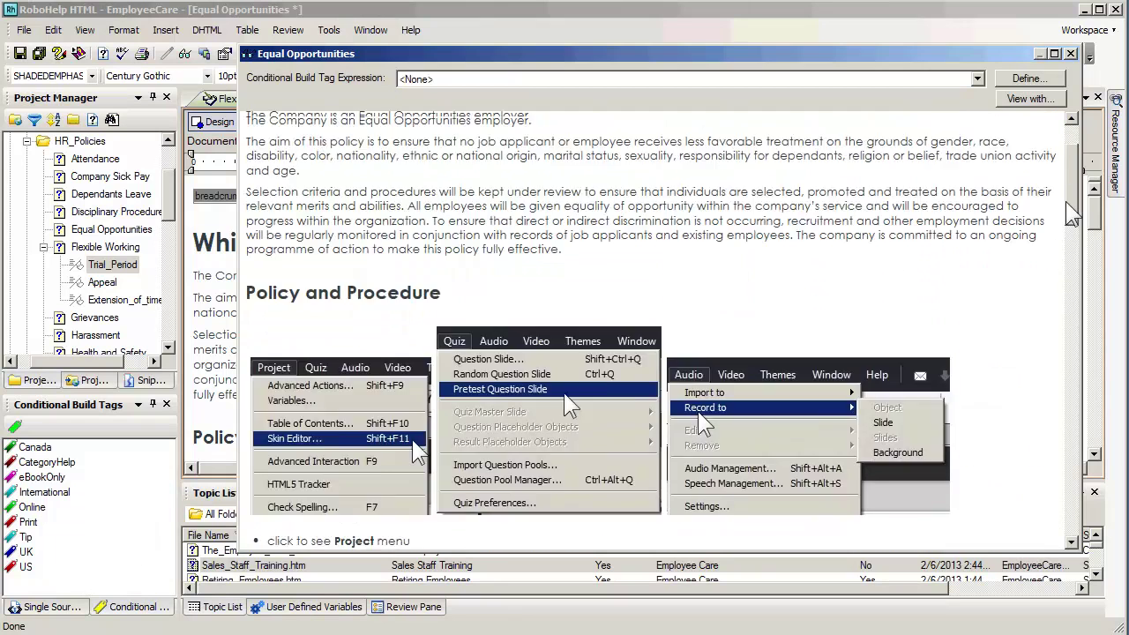
pyautogui.moveTo(1071, 185); pyautogui.dragTo(1069, 245)
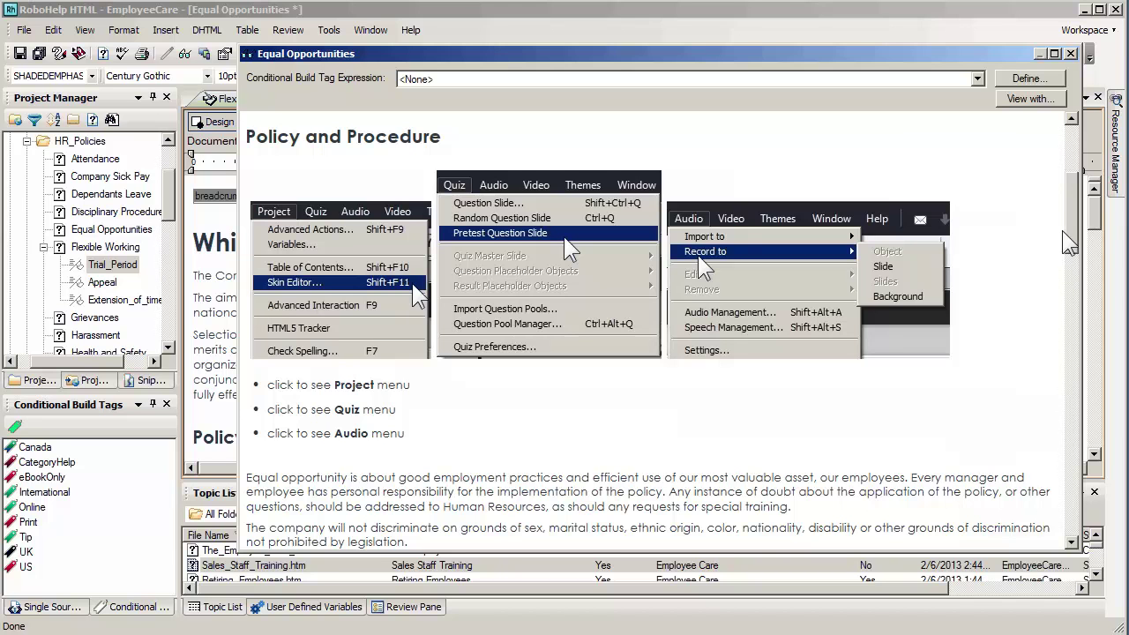
pyautogui.moveTo(1073, 254); pyautogui.dragTo(1073, 254)
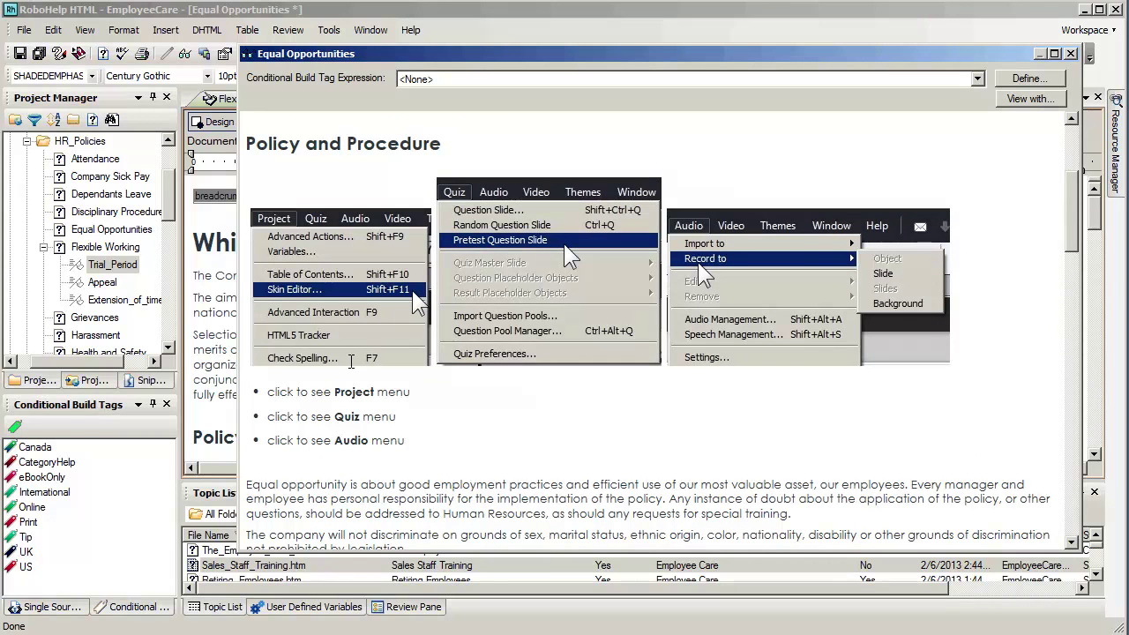
pyautogui.tripleClick(342, 394)
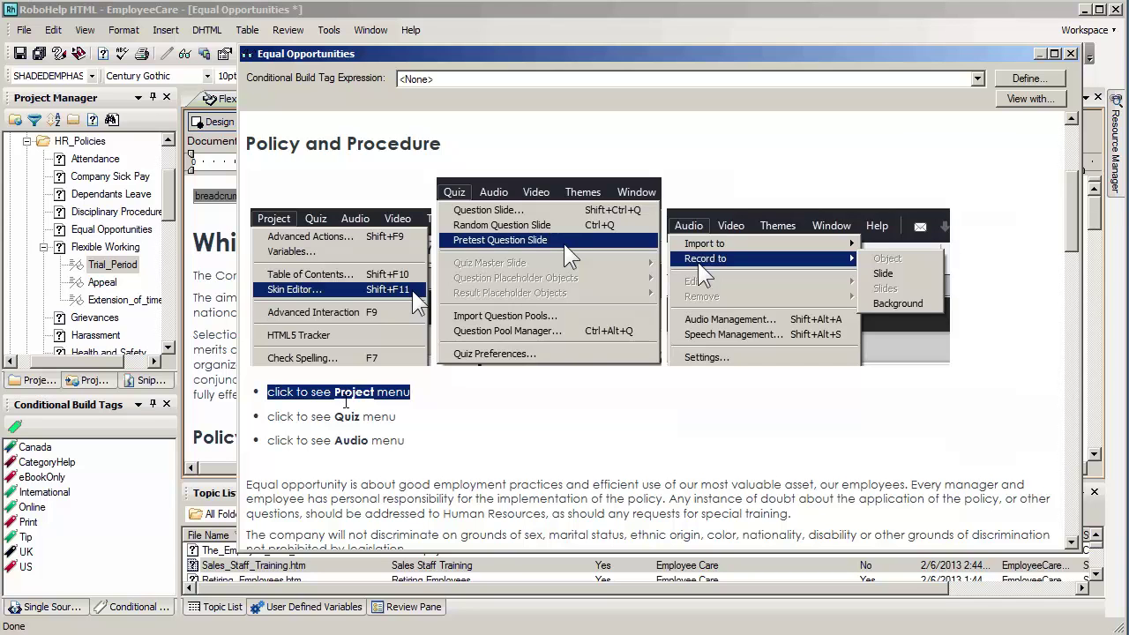
pyautogui.tripleClick(347, 419)
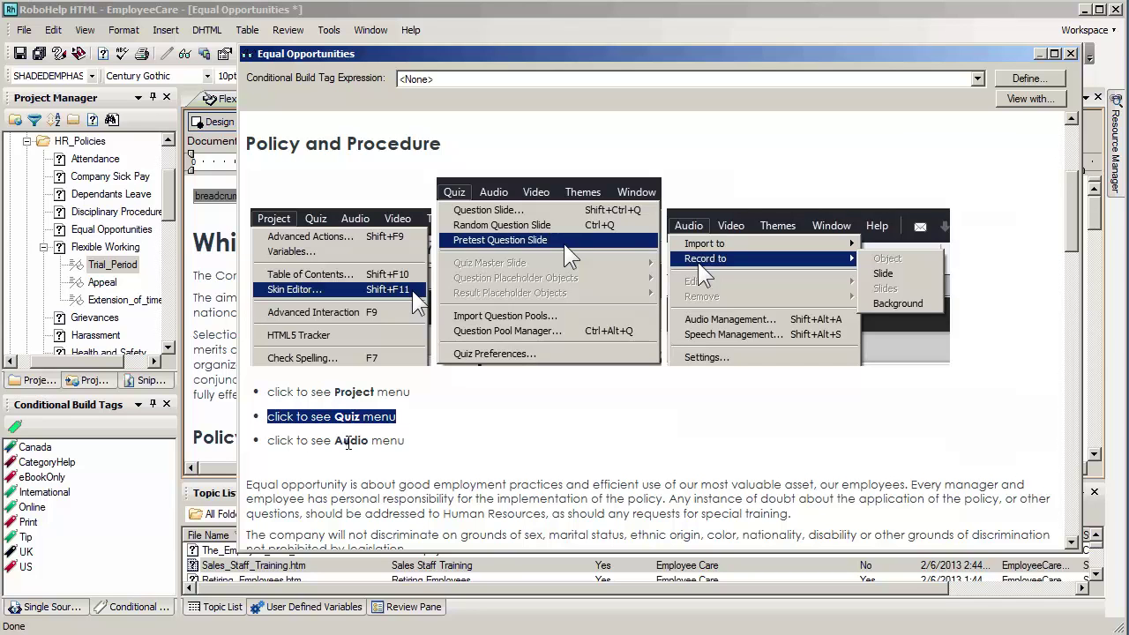
pyautogui.tripleClick(347, 441)
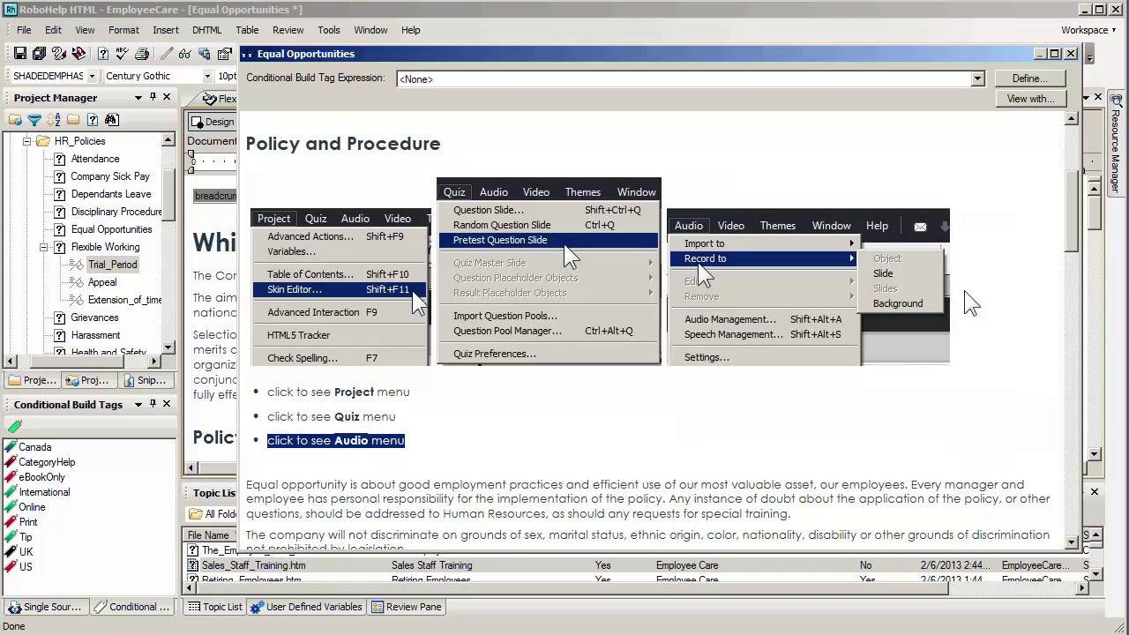
pyautogui.click(1071, 54)
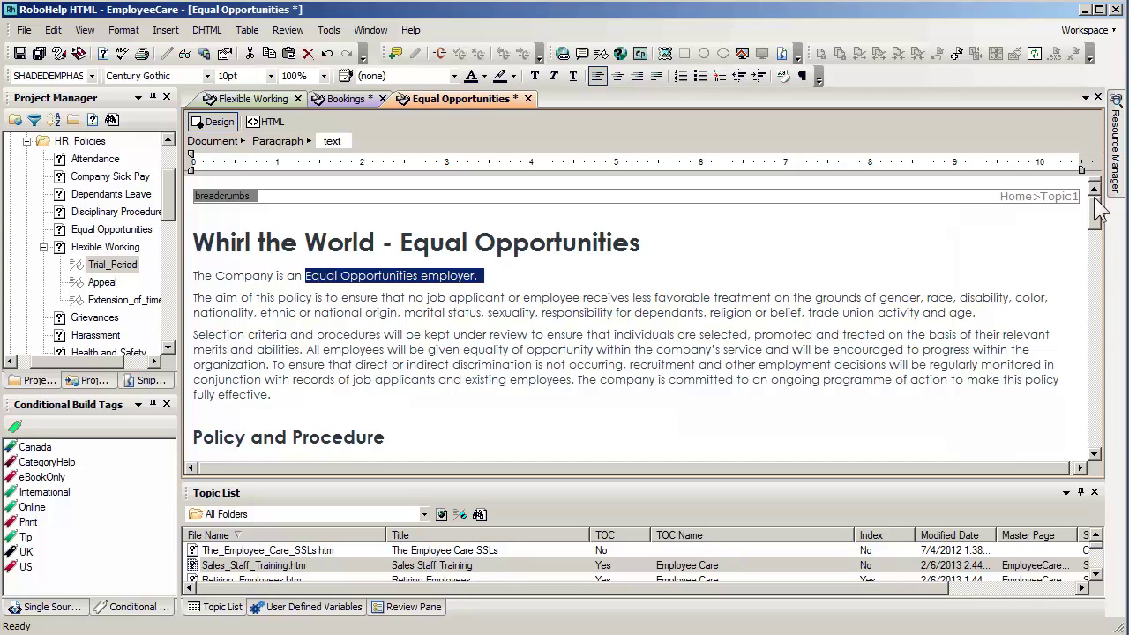
# Step: Cut the Project menu image (menu1.jpg) from the row of images under Policy and Procedure
pyautogui.scroll(-1, 1098, 231)
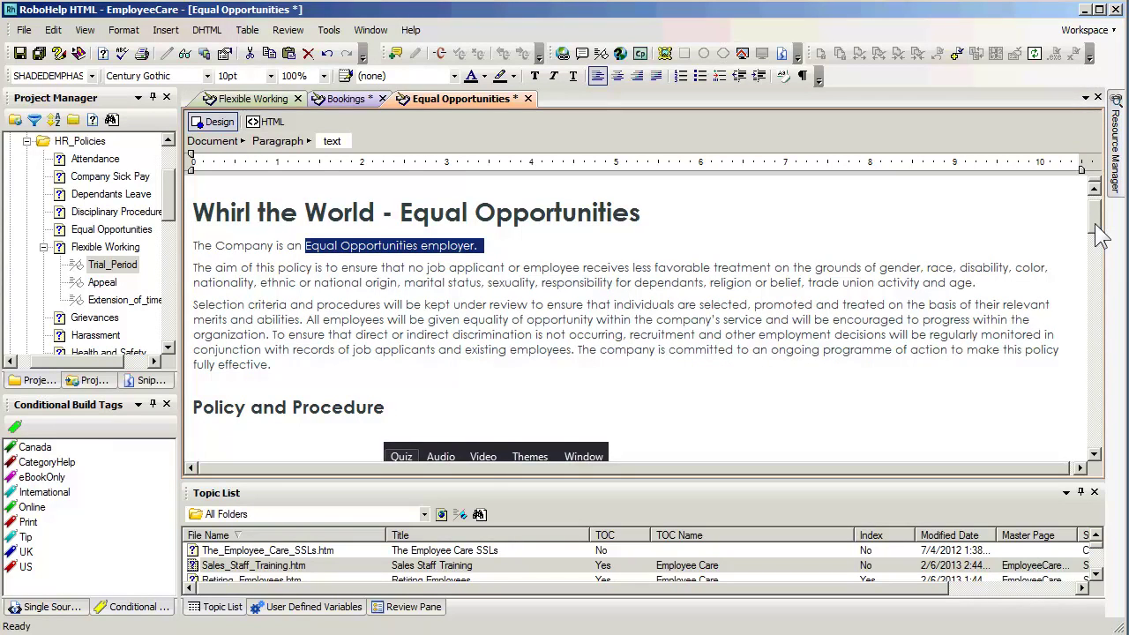
pyautogui.moveTo(1098, 234); pyautogui.dragTo(1097, 264)
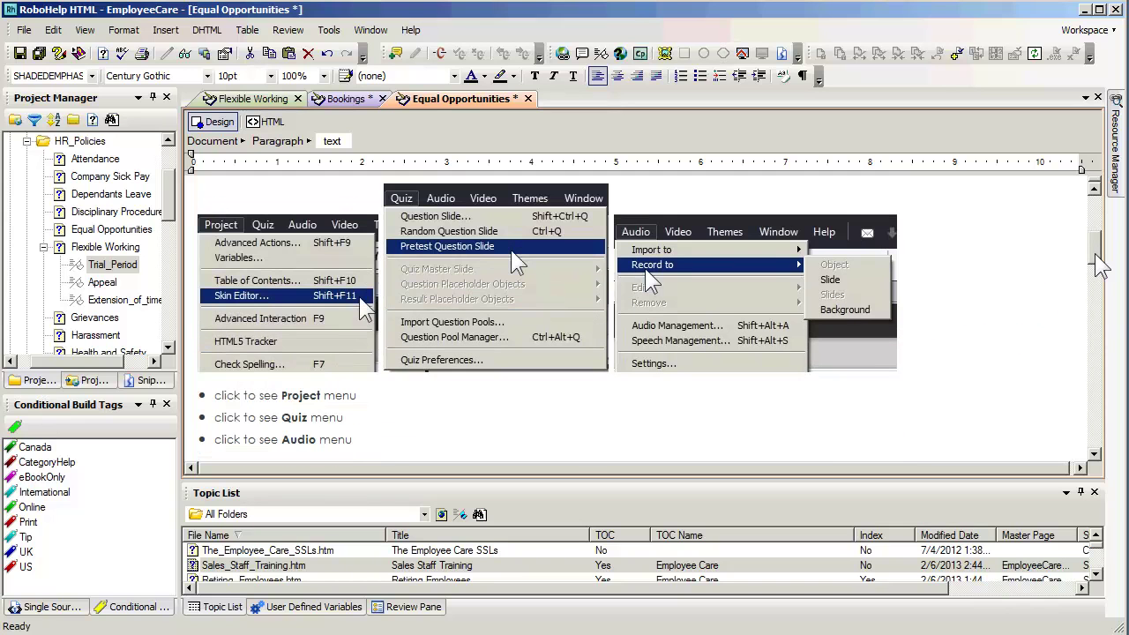
pyautogui.click(320, 281)
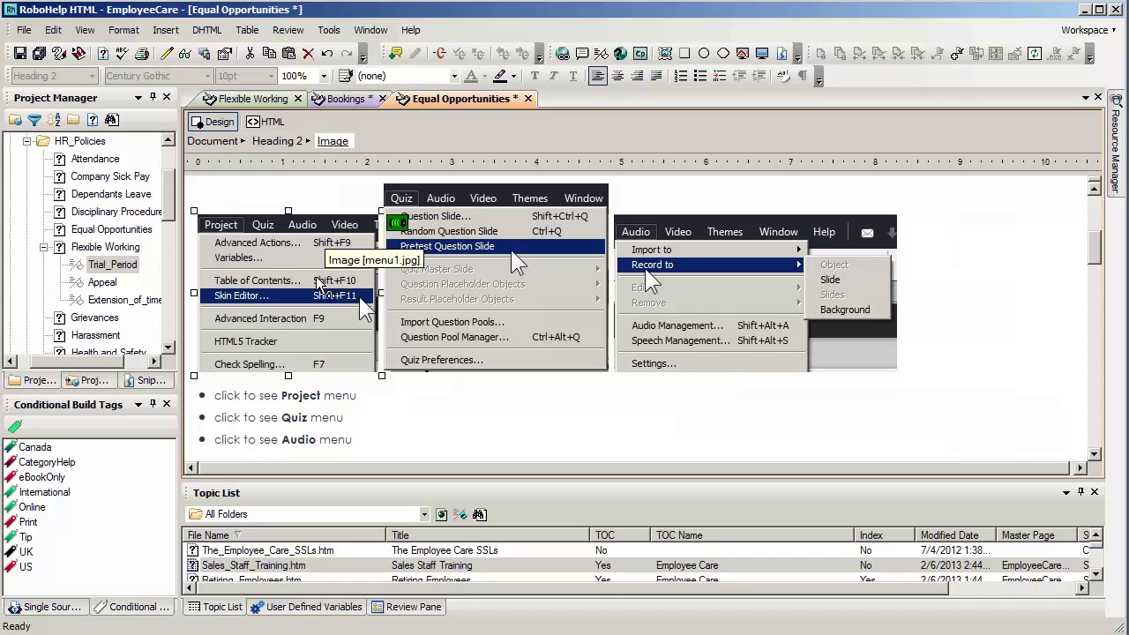
pyautogui.rightClick(318, 279)
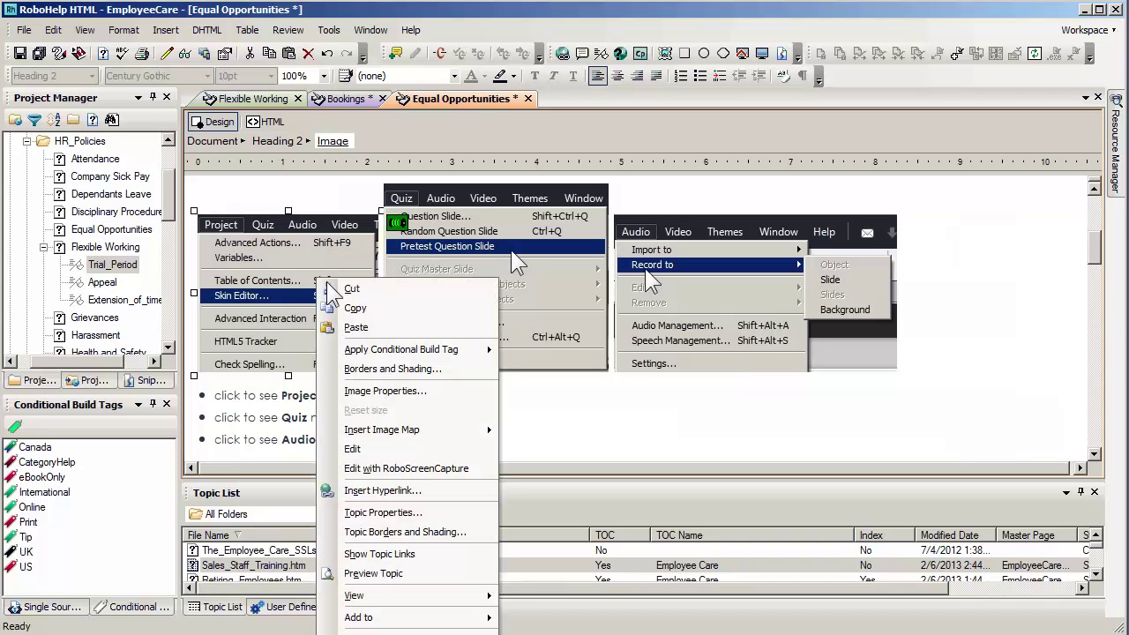
pyautogui.click(340, 289)
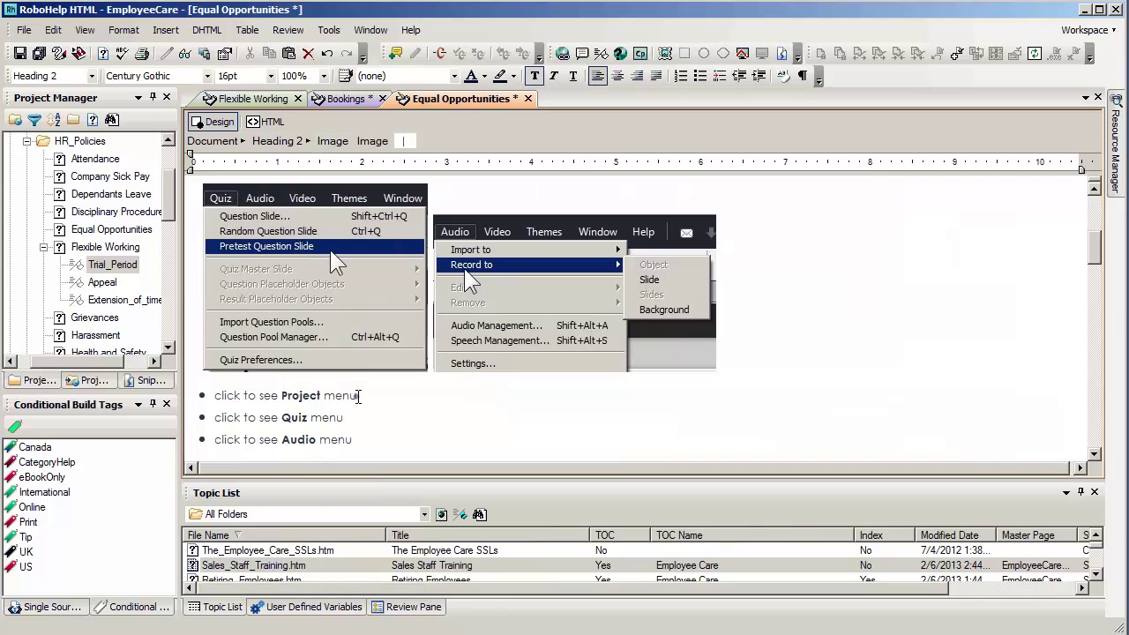
# Step: Create a drop-down hotspot from the entire bullet text "click to see Project menu"
pyautogui.click(358, 396)
pyautogui.hotkey('ctrl', 'shift', 'Left')
pyautogui.hotkey('ctrl', 'shift', 'Left')
pyautogui.hotkey('ctrl', 'shift', 'Left')
pyautogui.hotkey('ctrl', 'shift', 'Left')
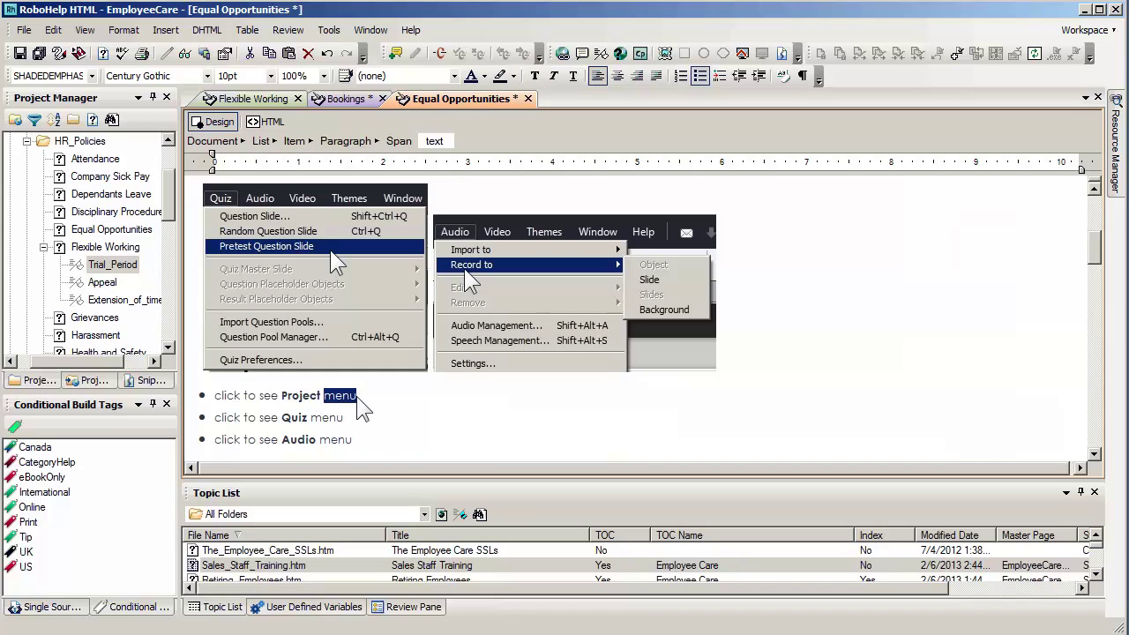
pyautogui.hotkey('ctrl', 'shift', 'Left')
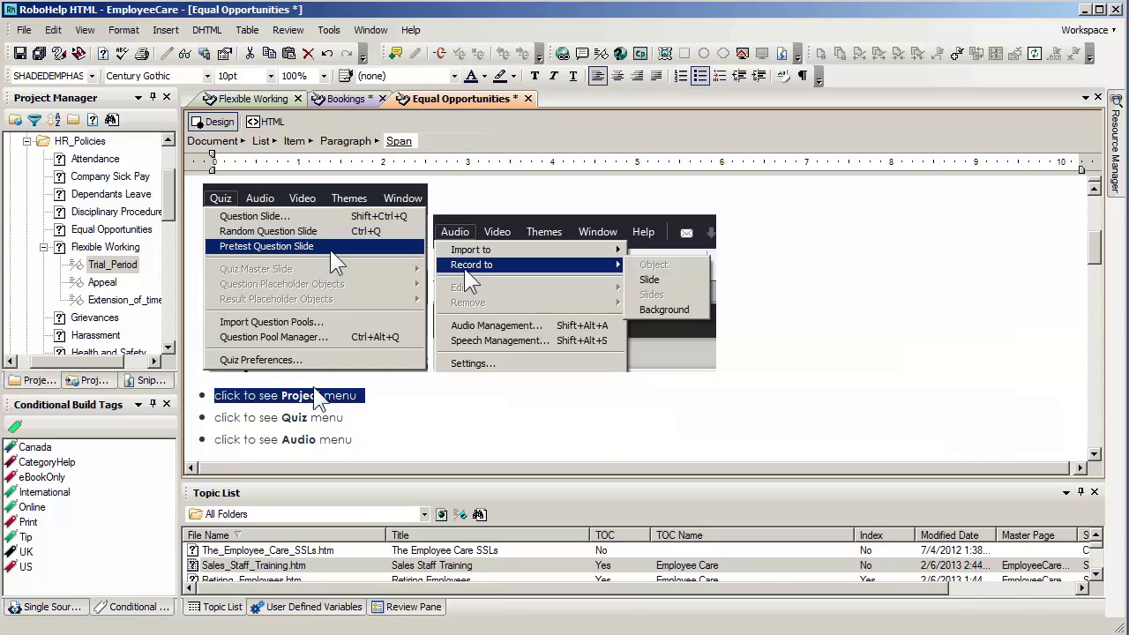
pyautogui.click(209, 31)
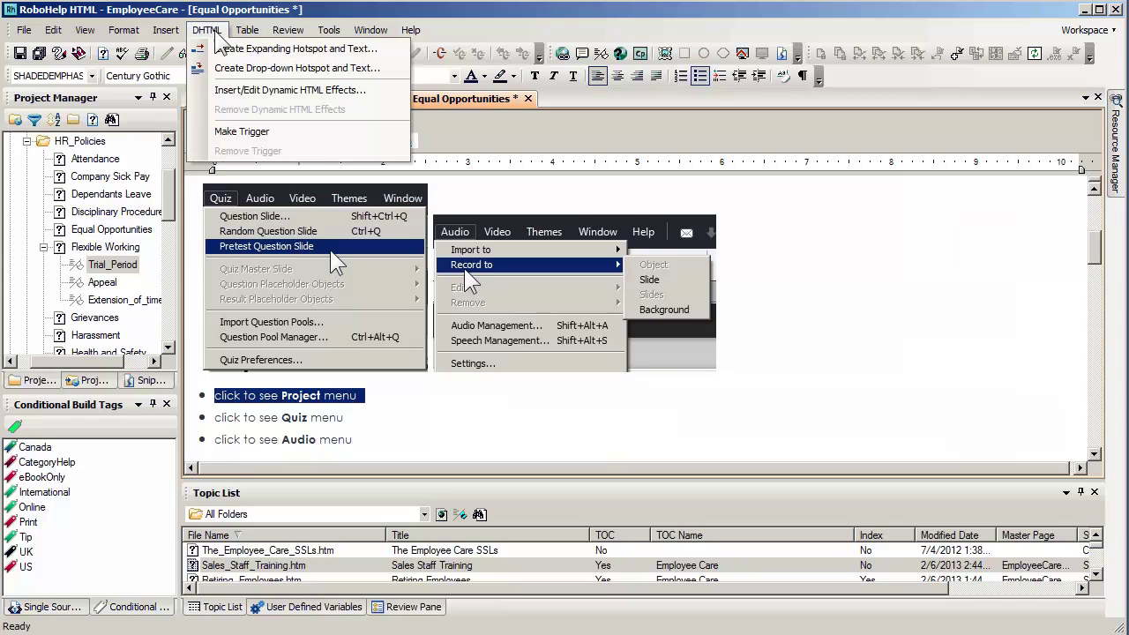
pyautogui.click(232, 71)
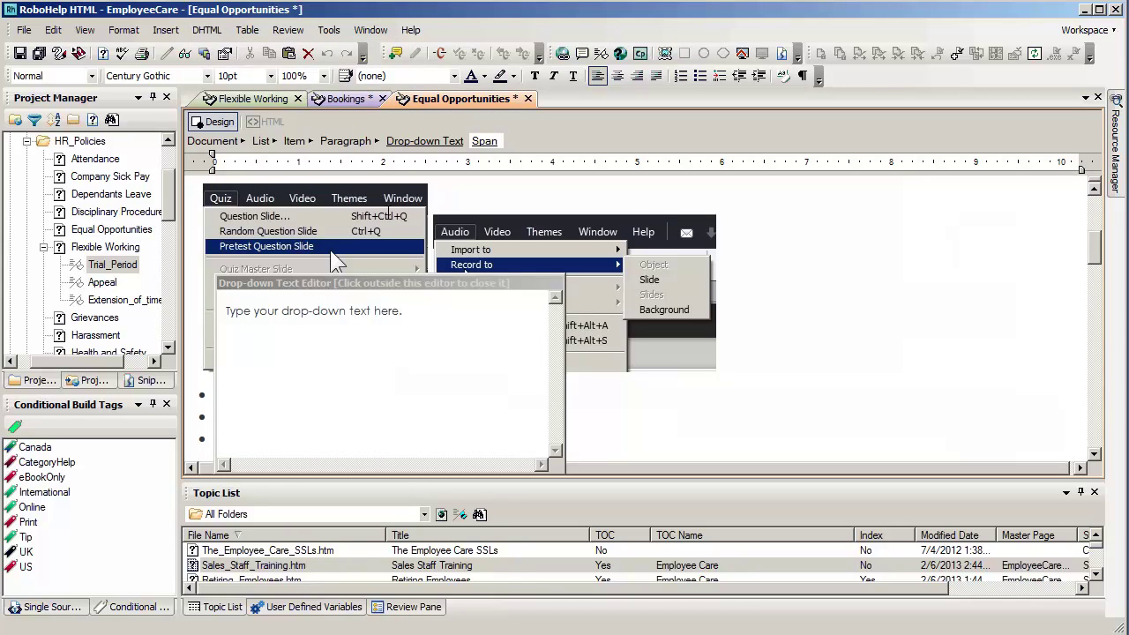
# Step: Replace the placeholder drop-down text with the cut Project menu image and close the drop-down text editor
pyautogui.tripleClick(399, 315)
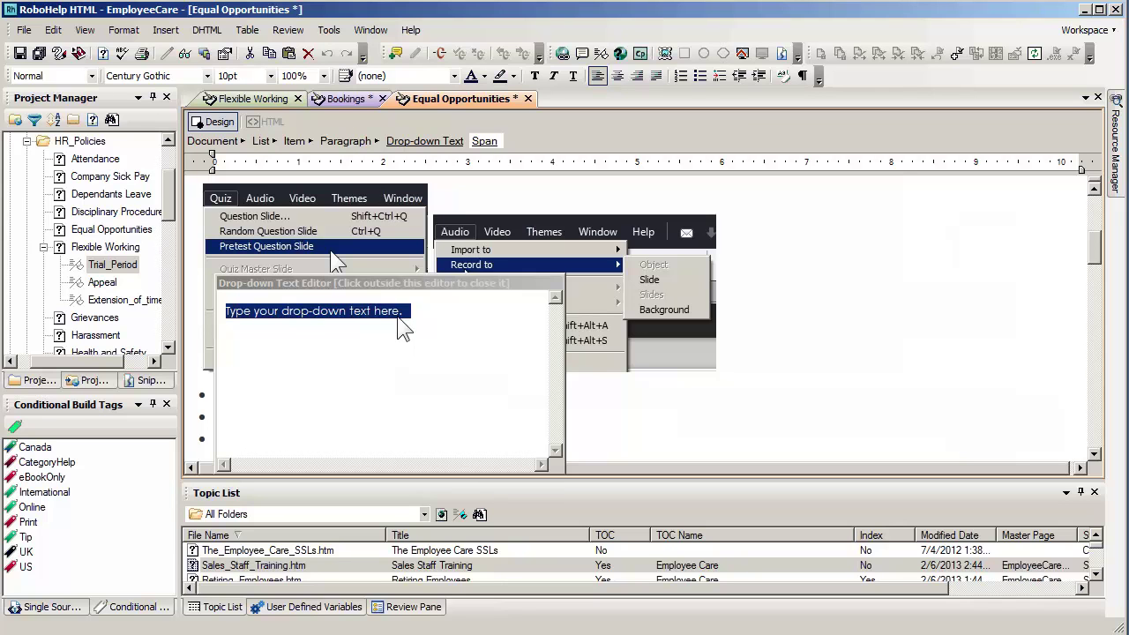
pyautogui.press('Delete')
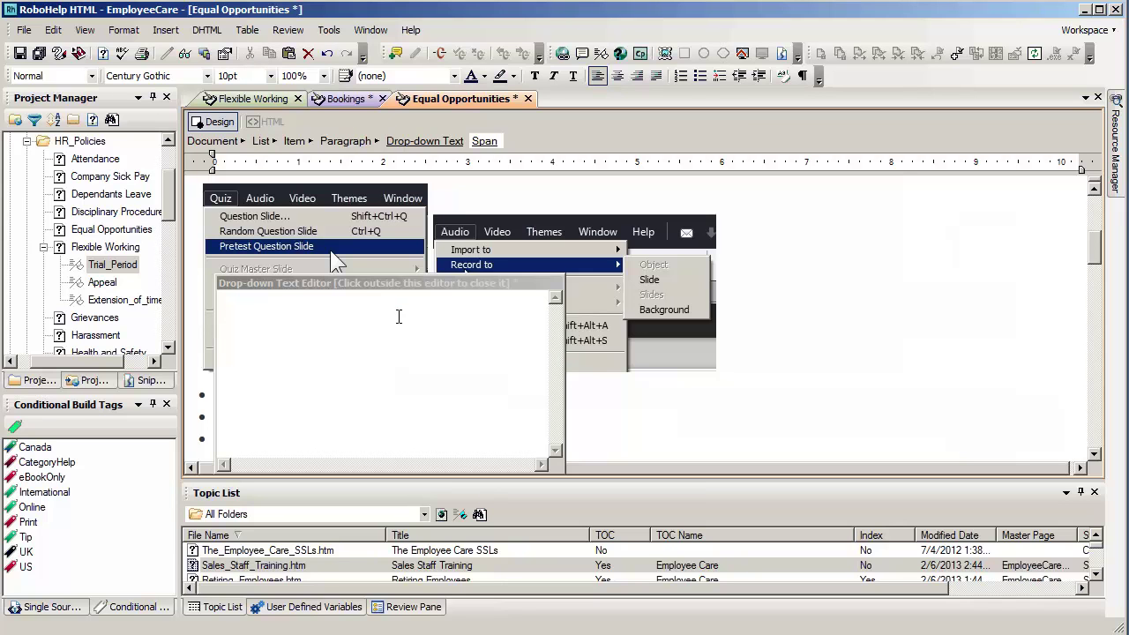
pyautogui.hotkey('ctrl', 'v')
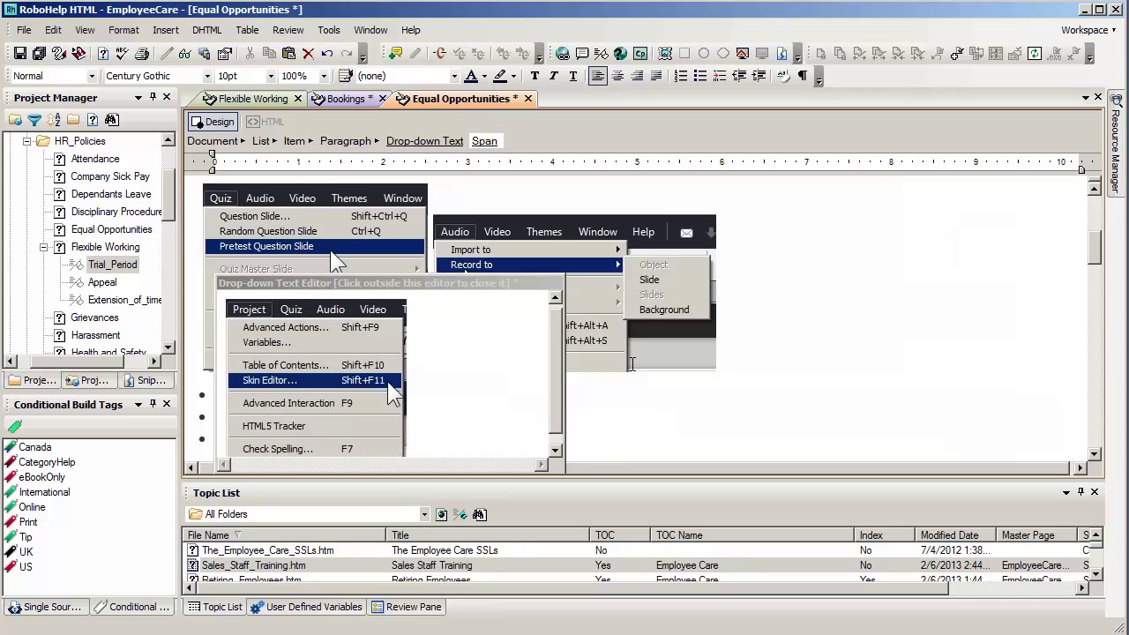
pyautogui.click(657, 419)
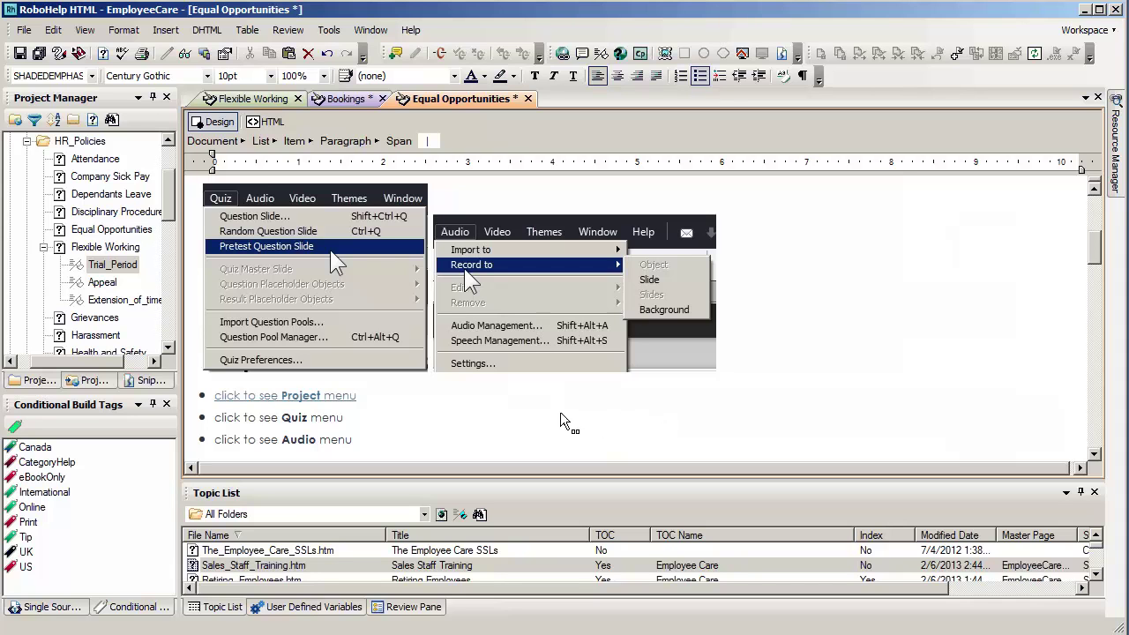
# Step: Cut the Quiz menu image (menu 2.jpg) from the topic
pyautogui.click(273, 266)
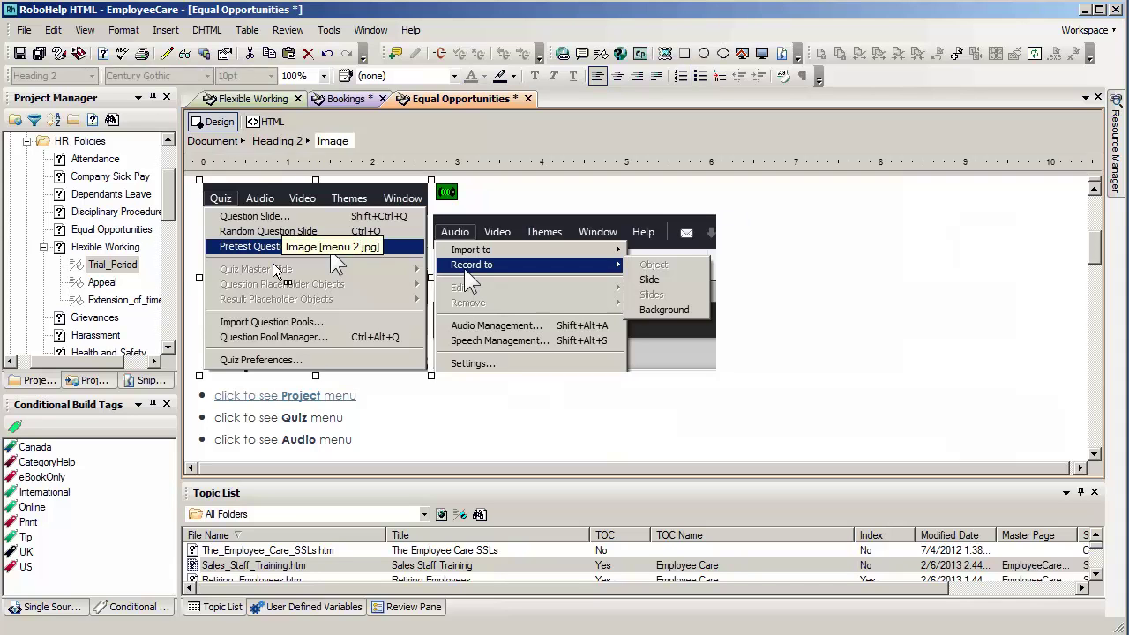
pyautogui.rightClick(272, 266)
pyautogui.click(295, 273)
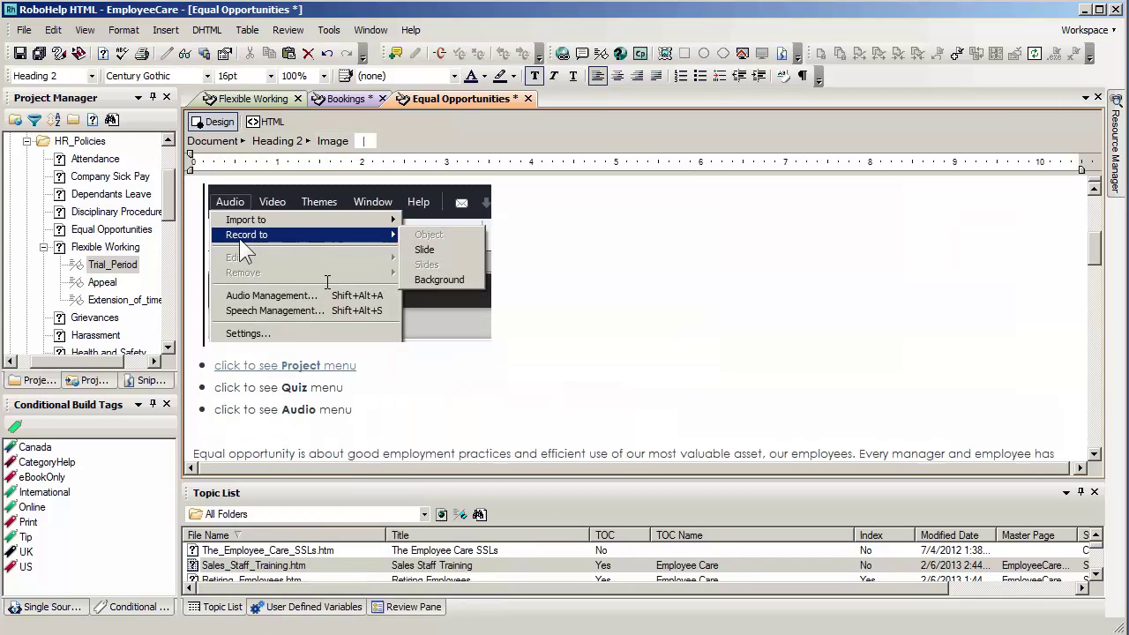
# Step: Create a drop-down hotspot from the entire bullet text "click to see Quiz menu"
pyautogui.click(362, 390)
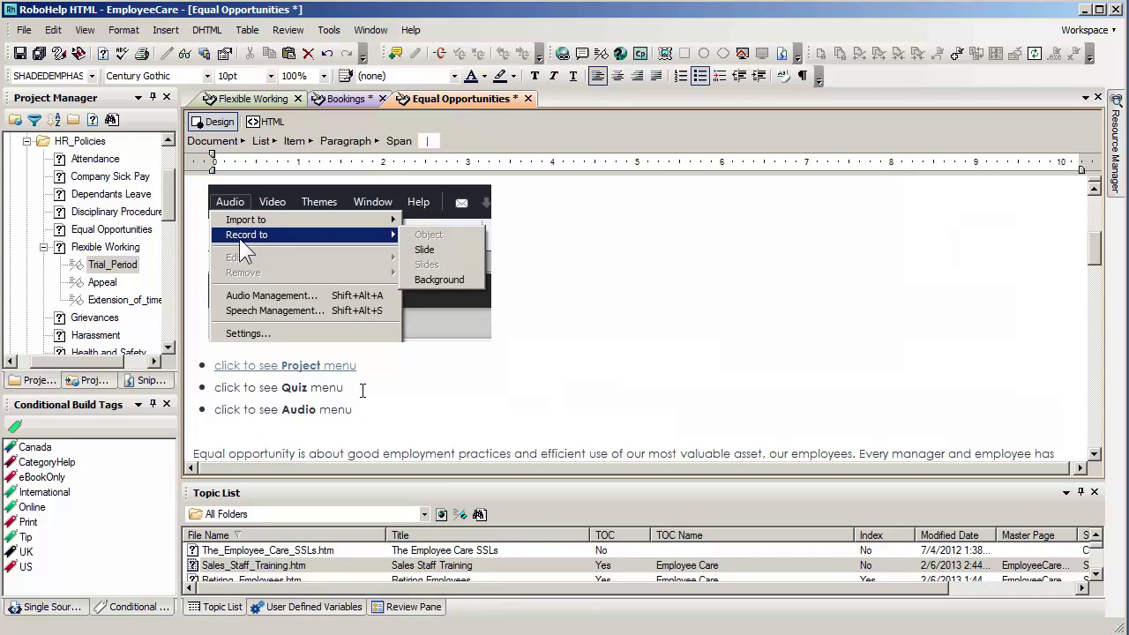
pyautogui.hotkey('ctrl', 'shift', 'Left')
pyautogui.hotkey('ctrl', 'shift', 'Left')
pyautogui.hotkey('ctrl', 'shift', 'Left')
pyautogui.hotkey('ctrl', 'shift', 'Left')
pyautogui.hotkey('ctrl', 'shift', 'Left')
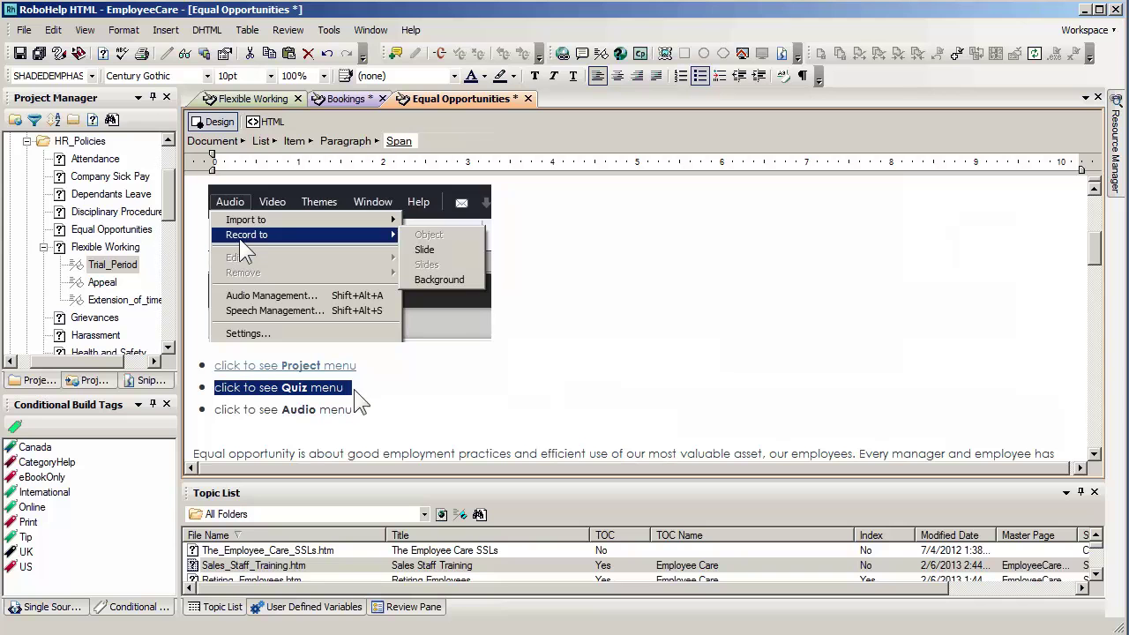
pyautogui.click(208, 30)
pyautogui.click(236, 68)
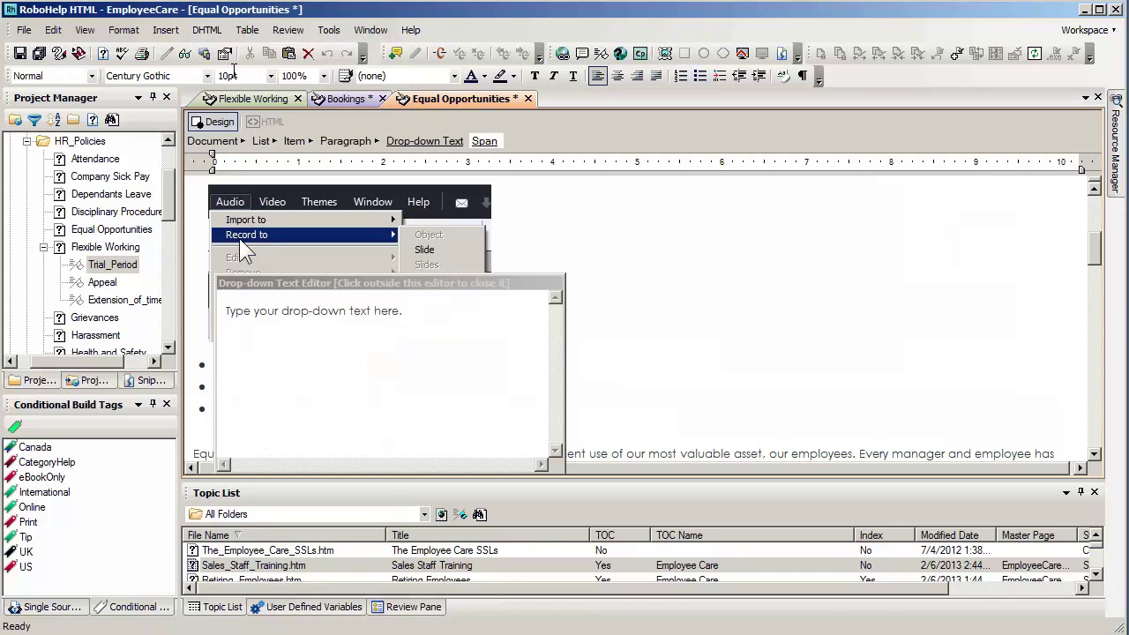
# Step: Replace the placeholder drop-down text with the cut Quiz menu image and close the drop-down text editor
pyautogui.click(427, 379)
pyautogui.press('Delete')
pyautogui.hotkey('ctrl', 'v')
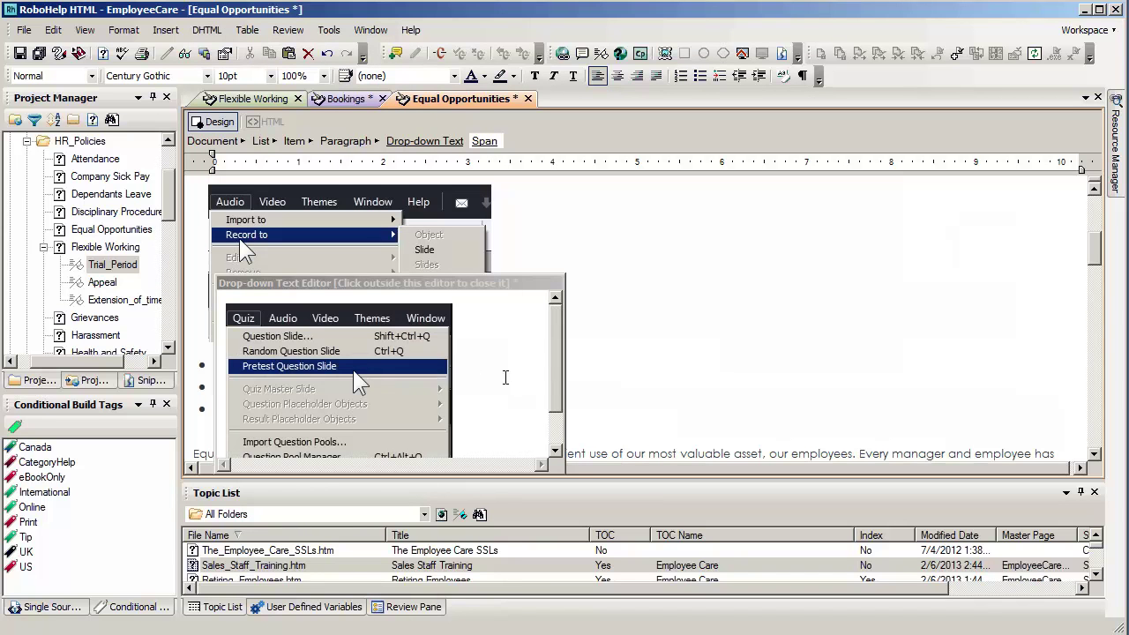
pyautogui.click(604, 348)
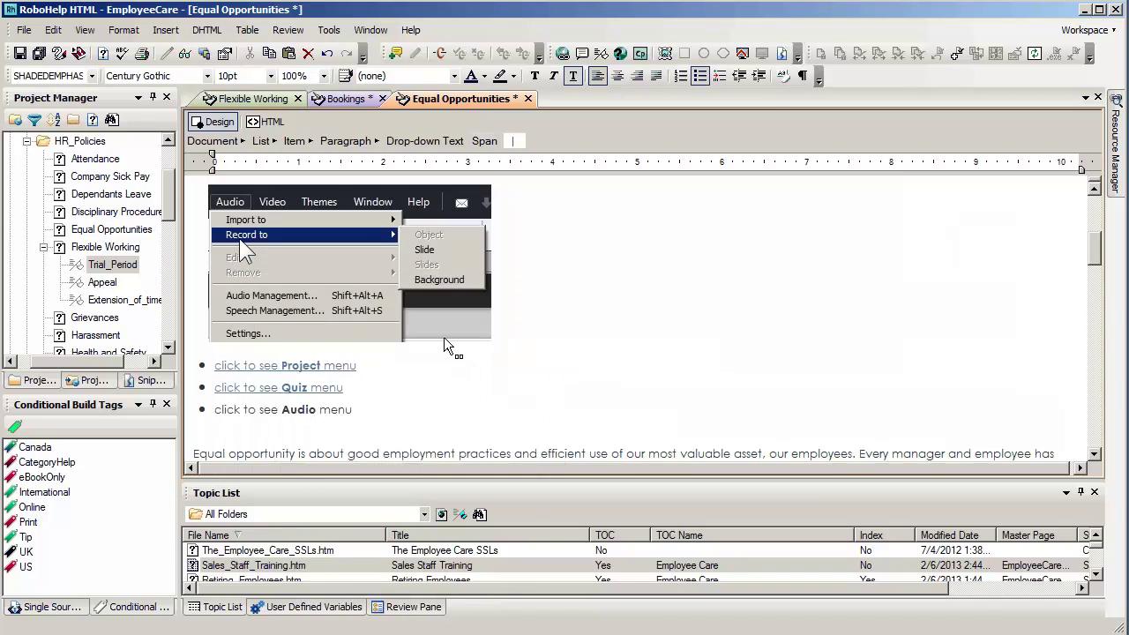
# Step: Cut the Audio menu image (menu 3.jpg) from the topic
pyautogui.click(359, 330)
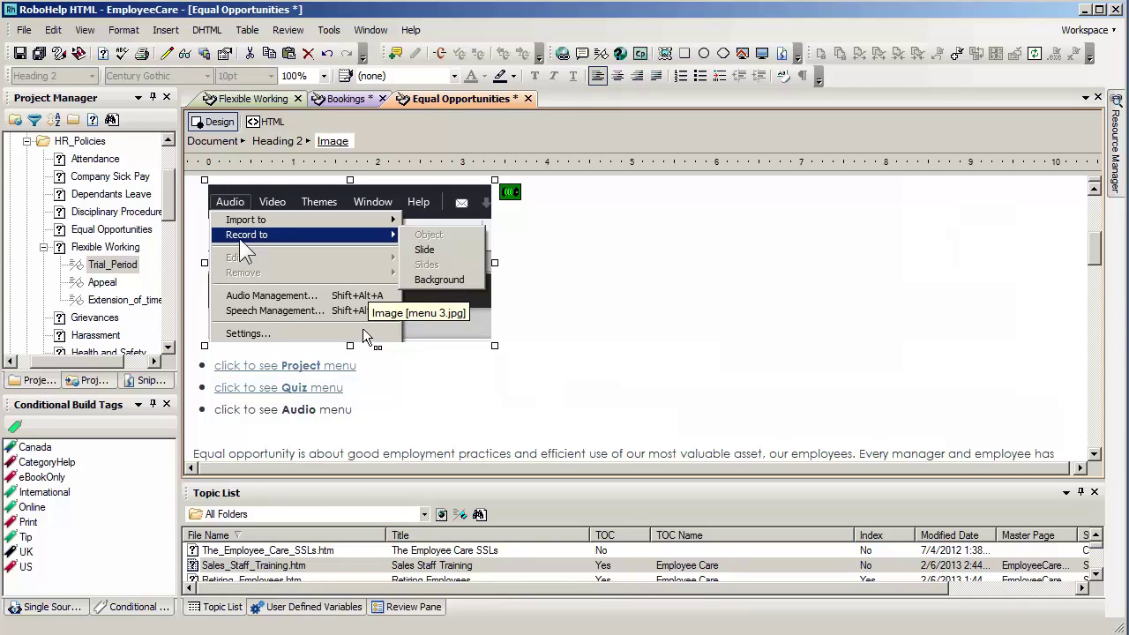
pyautogui.rightClick(377, 316)
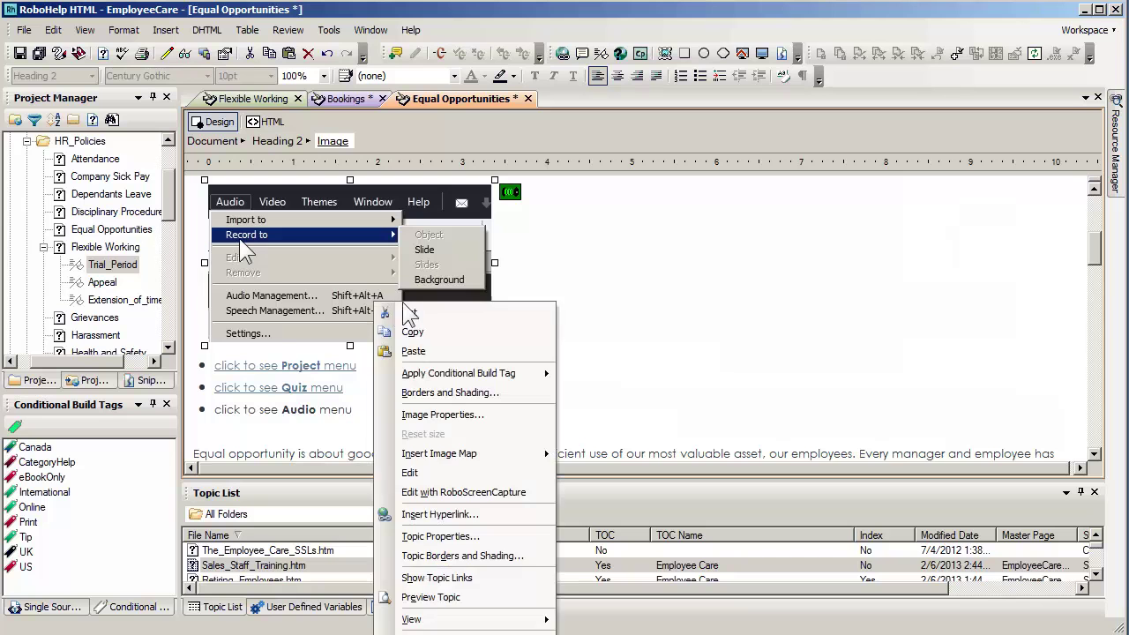
pyautogui.click(408, 313)
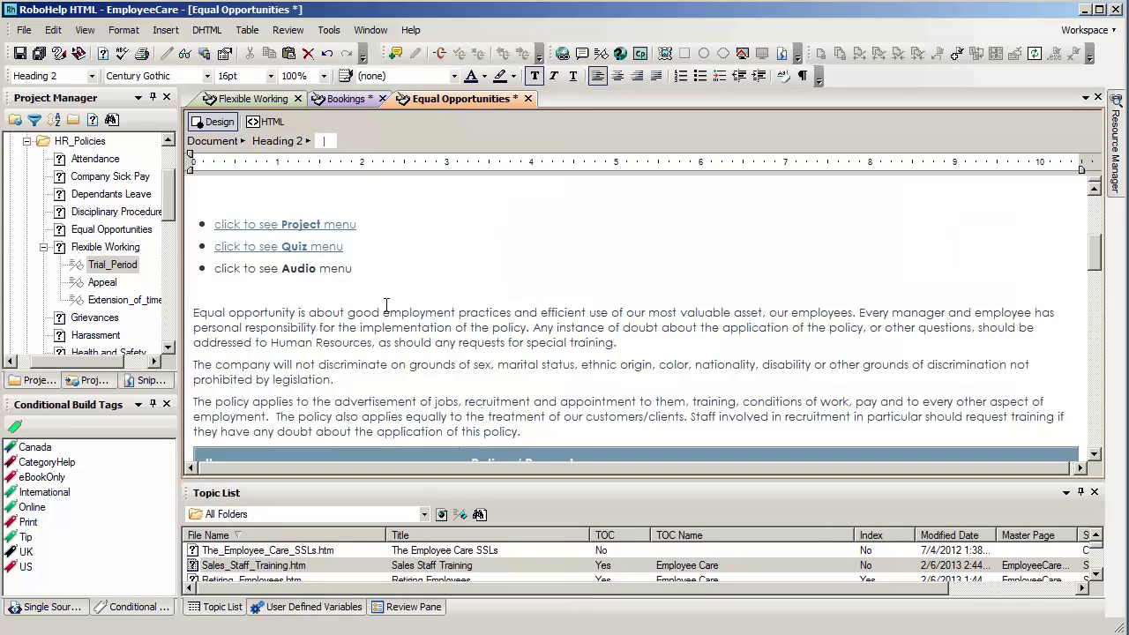
# Step: Create a drop-down hotspot from the entire bullet text "click to see Audio menu"
pyautogui.click(354, 269)
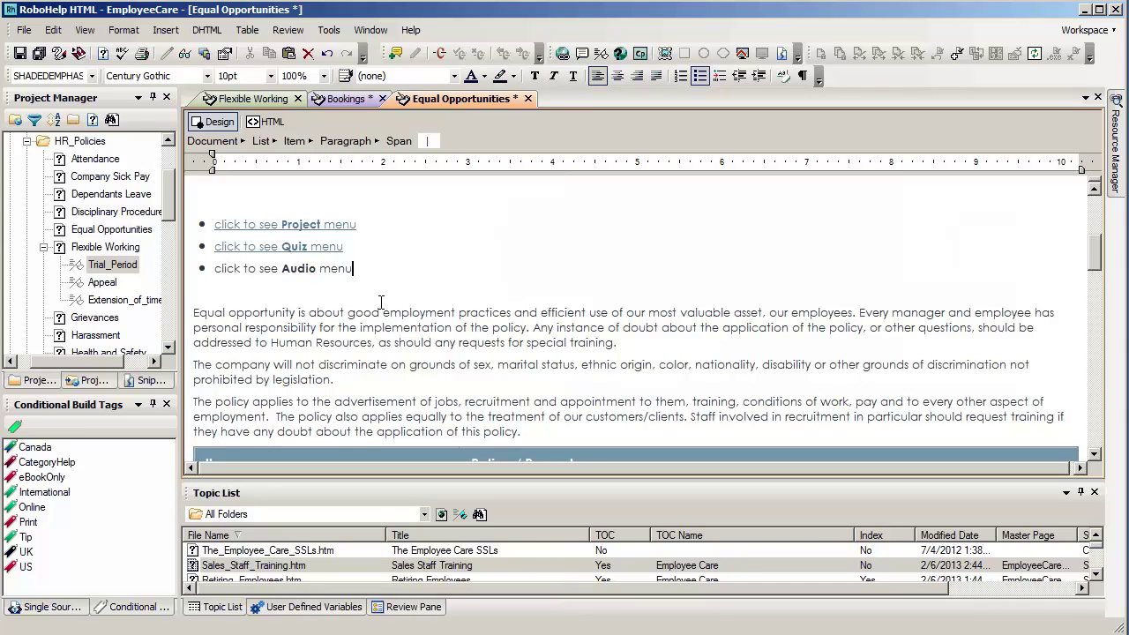
pyautogui.hotkey('ctrl', 'shift', 'Left')
pyautogui.hotkey('ctrl', 'shift', 'Left')
pyautogui.hotkey('ctrl', 'shift', 'Left')
pyautogui.hotkey('ctrl', 'shift', 'Left')
pyautogui.hotkey('ctrl', 'shift', 'Left')
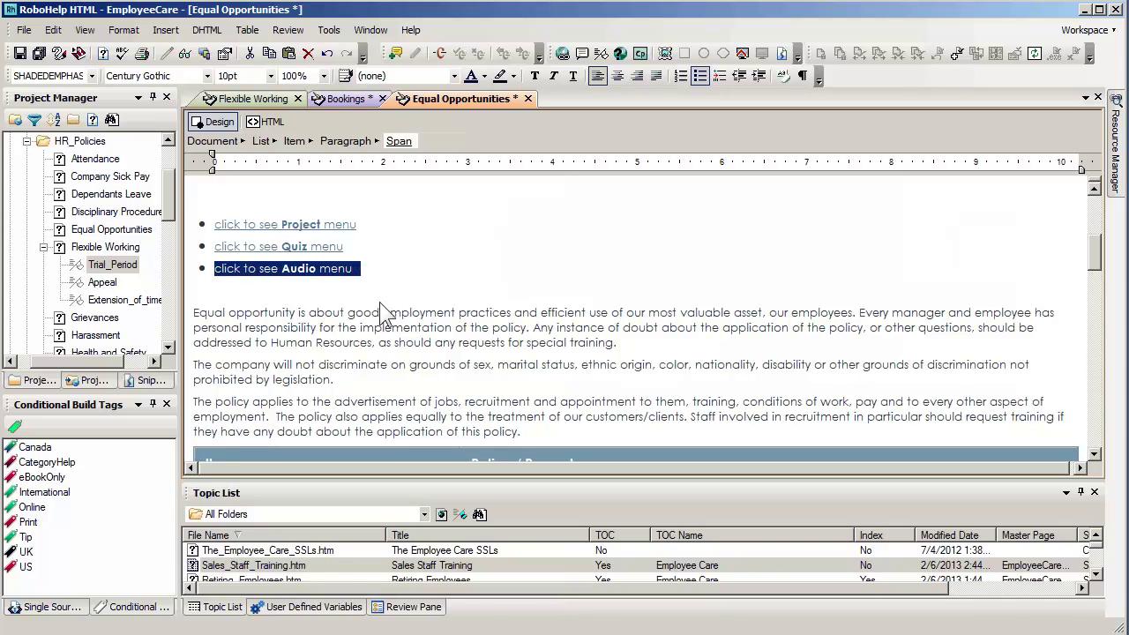
pyautogui.click(206, 29)
pyautogui.click(215, 69)
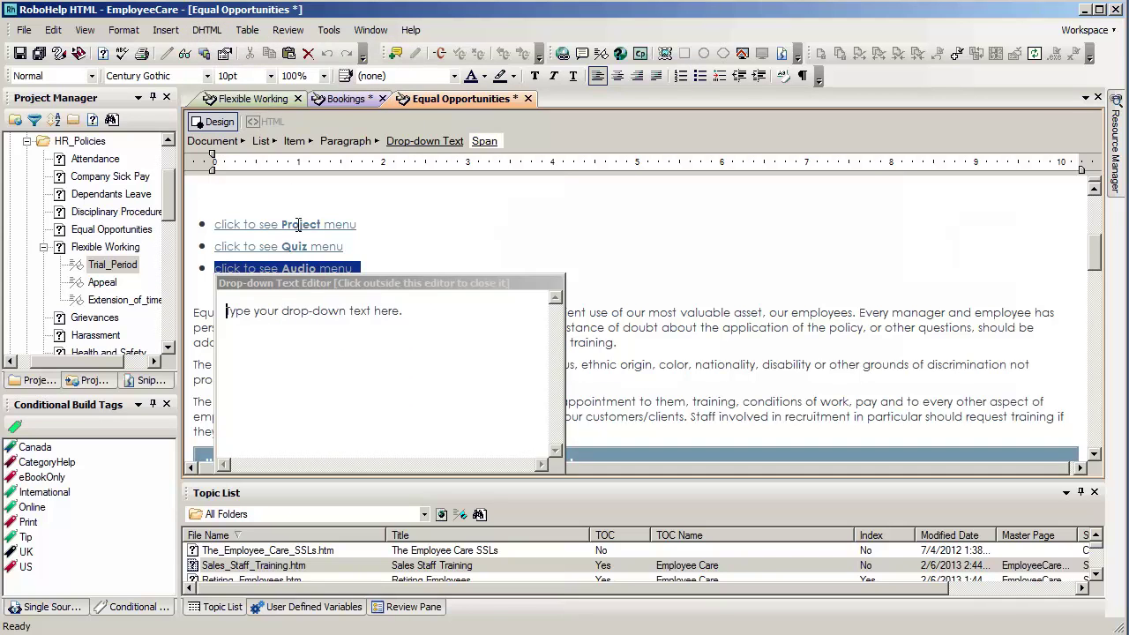
# Step: Replace the placeholder drop-down text with the cut Audio menu image and close the drop-down text editor
pyautogui.tripleClick(301, 314)
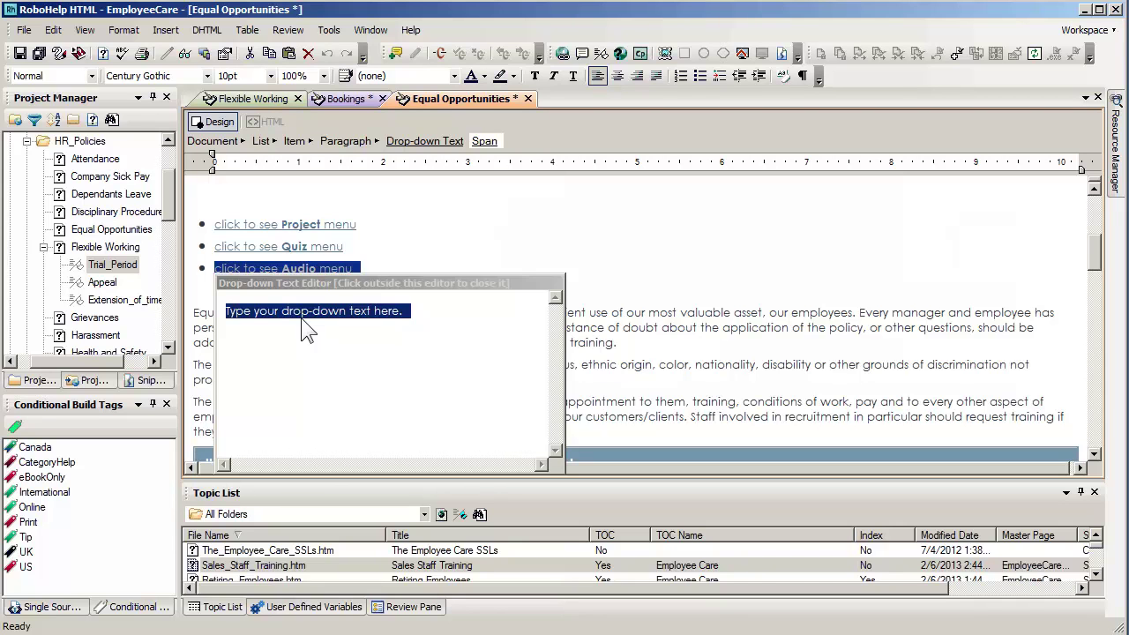
pyautogui.press('Delete')
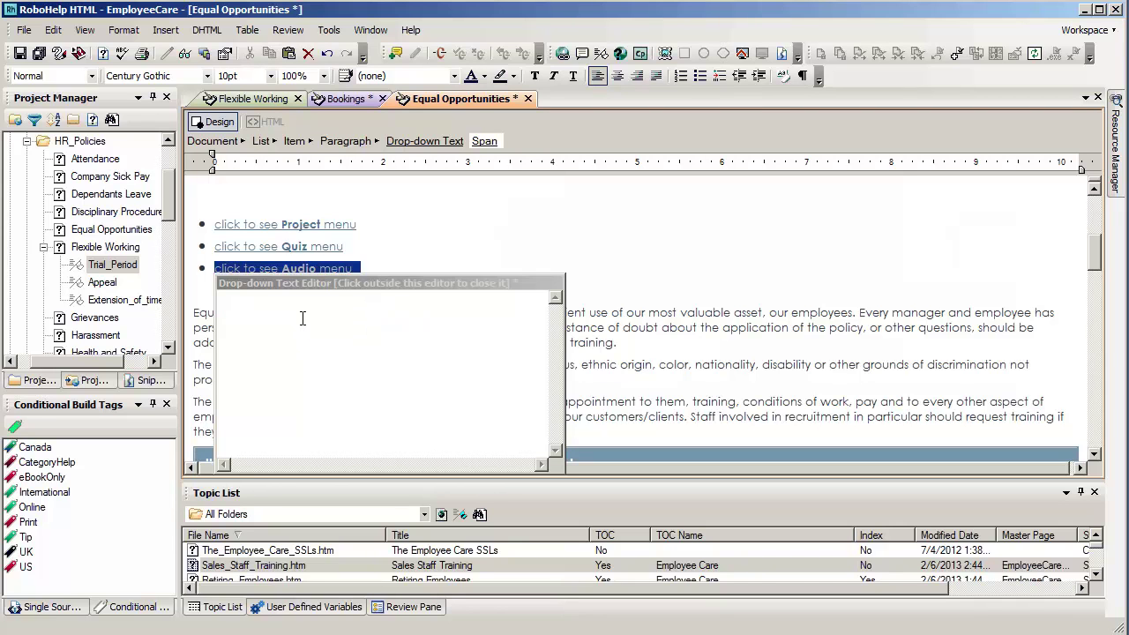
pyautogui.hotkey('ctrl', 'v')
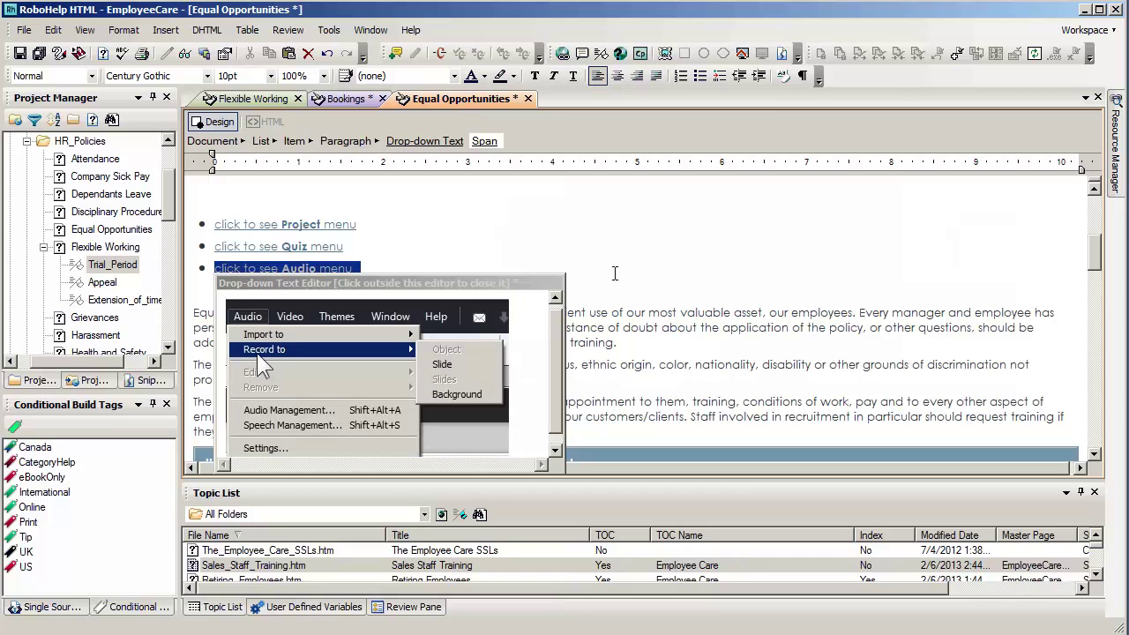
pyautogui.click(619, 258)
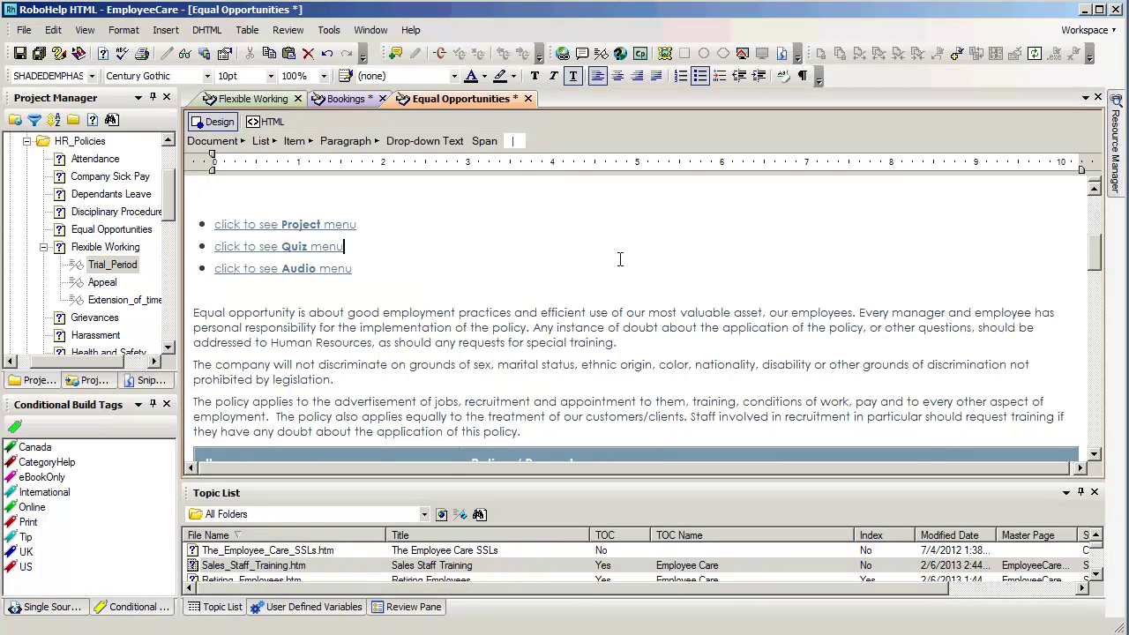
# Step: Remove the empty lines between the "Policy and Procedure" heading and the bullet list, and save the topic
pyautogui.scroll(3, 619, 258)
pyautogui.scroll(-1, 620, 259)
pyautogui.click(415, 299)
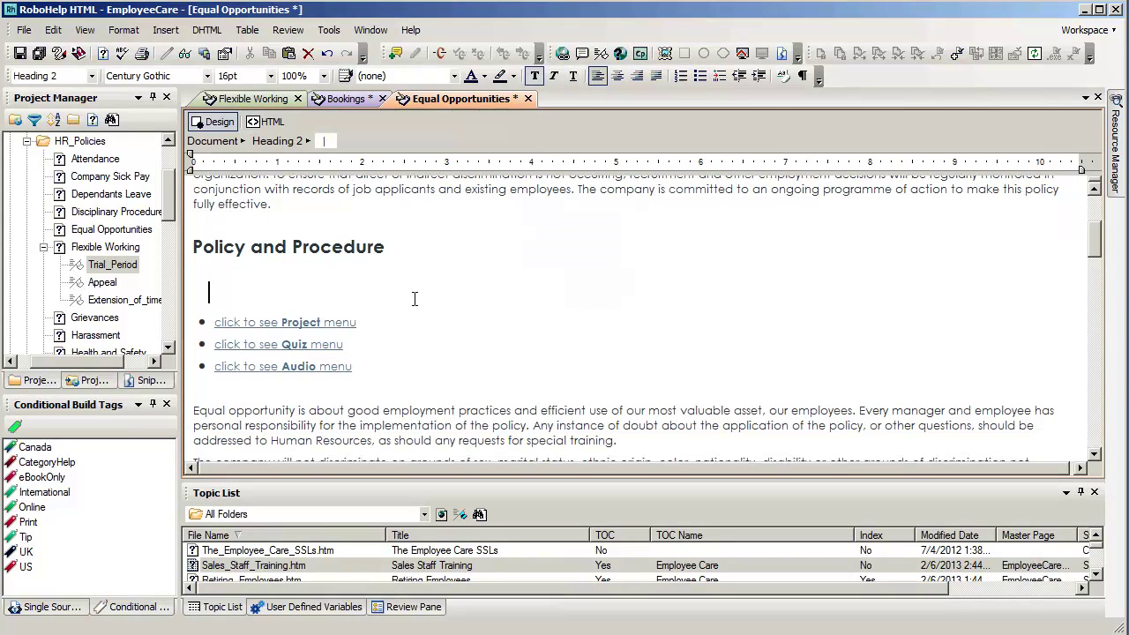
pyautogui.press('BackSpace')
pyautogui.press('BackSpace')
pyautogui.press('BackSpace')
pyautogui.press('BackSpace')
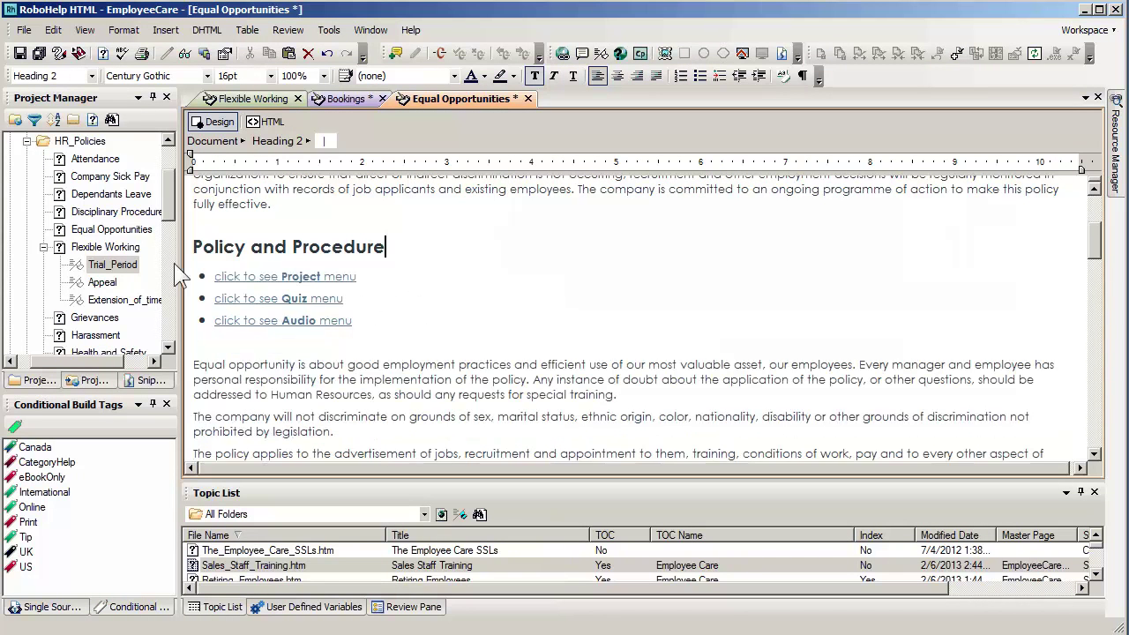
pyautogui.click(21, 54)
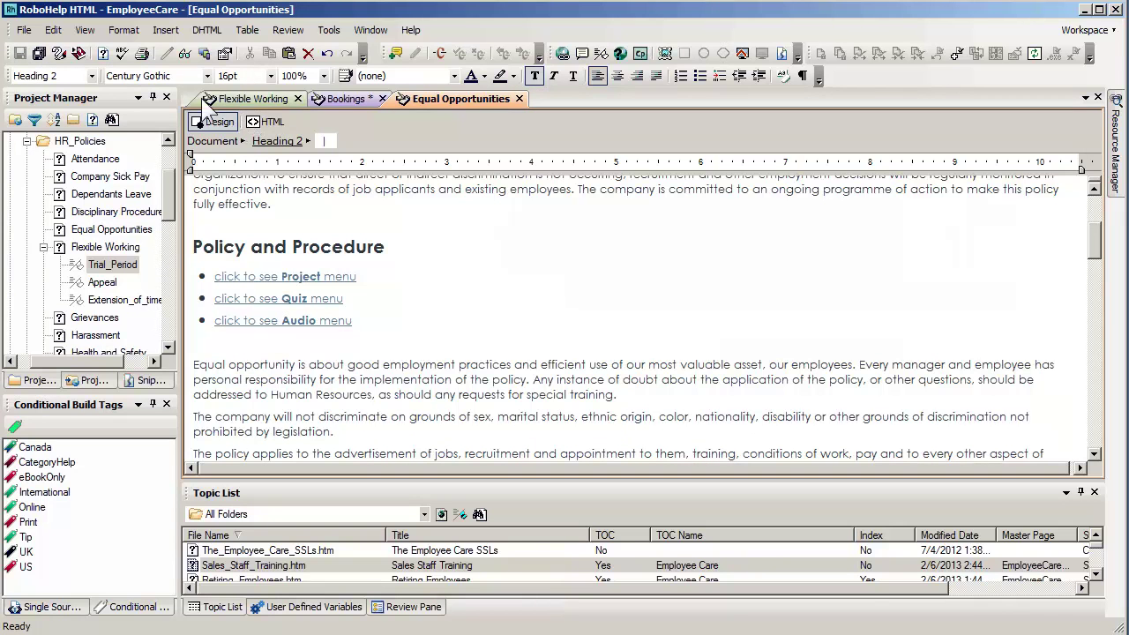
# Step: Preview the topic and test the Project, Quiz and Audio menu drop-downs by expanding and collapsing each one
pyautogui.click(186, 56)
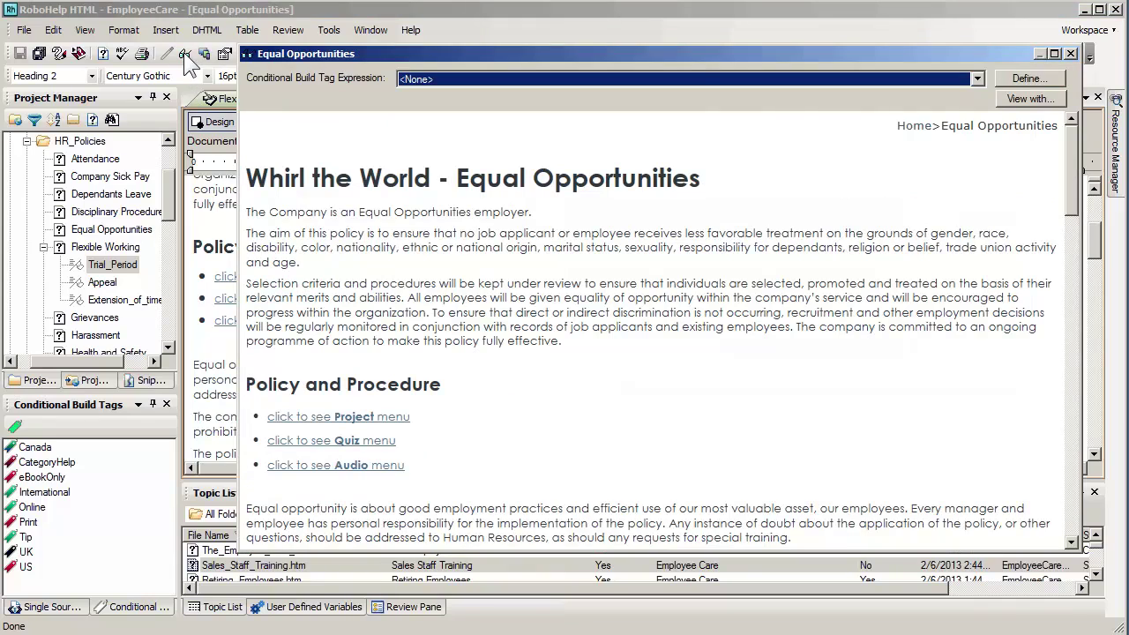
pyautogui.moveTo(1072, 214)
pyautogui.mouseDown()
pyautogui.moveTo(1067, 267)
pyautogui.moveTo(1073, 205)
pyautogui.moveTo(1075, 228)
pyautogui.mouseUp()
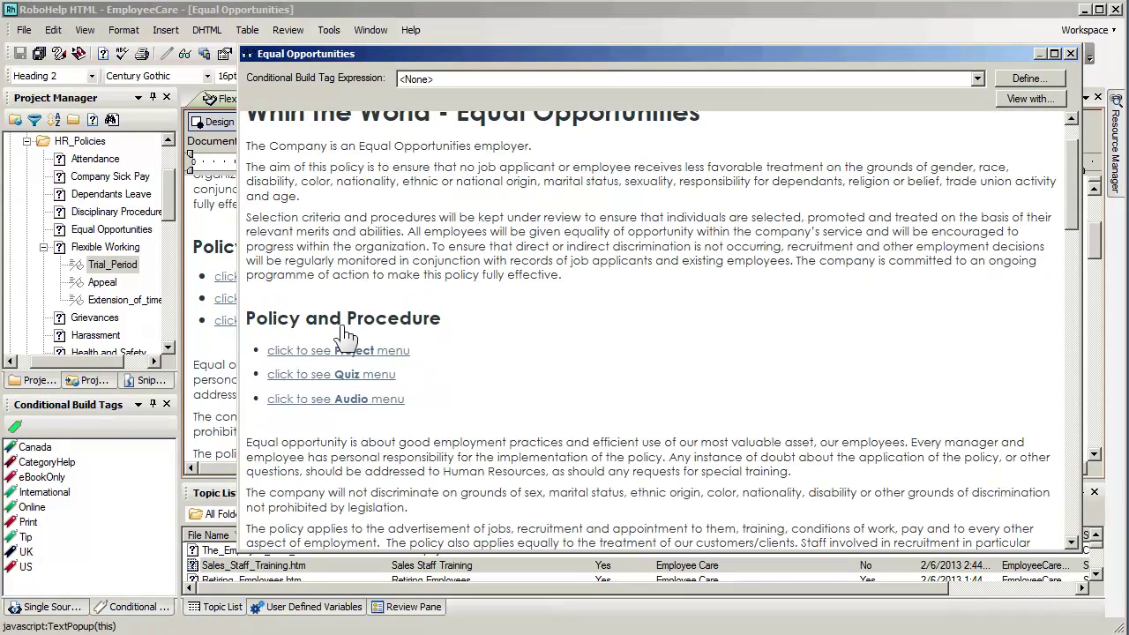
pyautogui.click(341, 357)
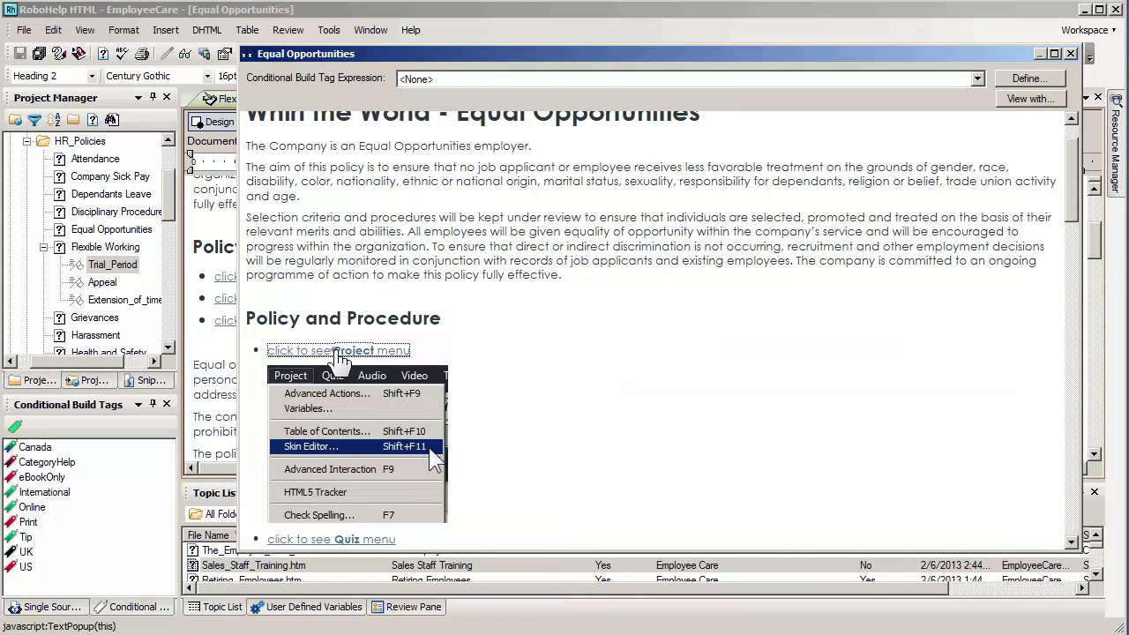
pyautogui.click(425, 355)
pyautogui.scroll(-1, 425, 355)
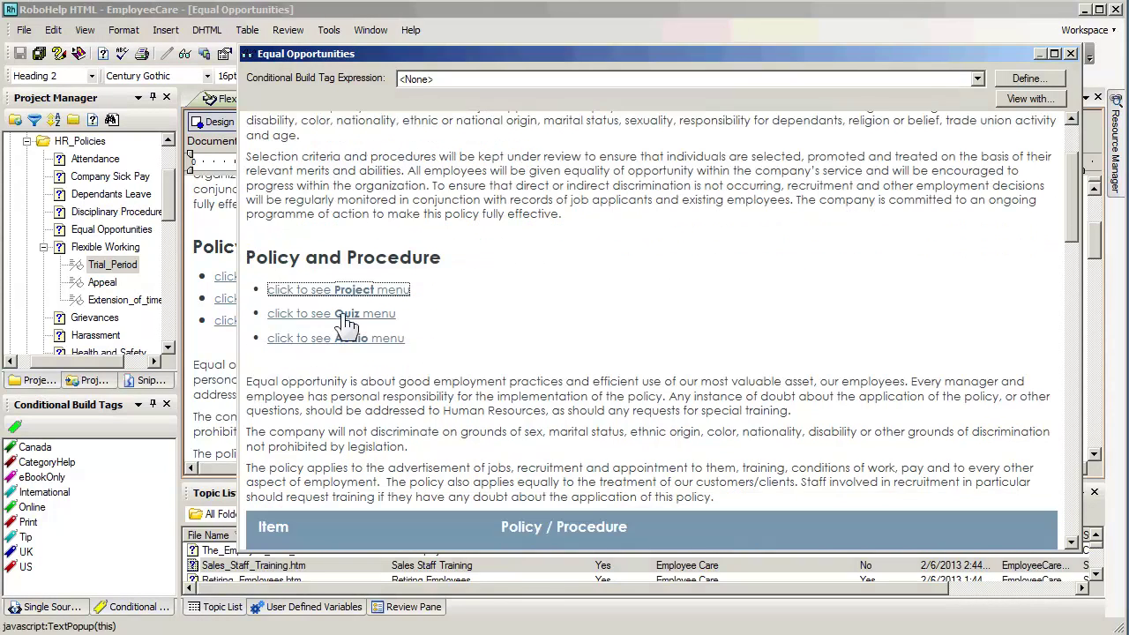
pyautogui.click(347, 317)
pyautogui.click(394, 395)
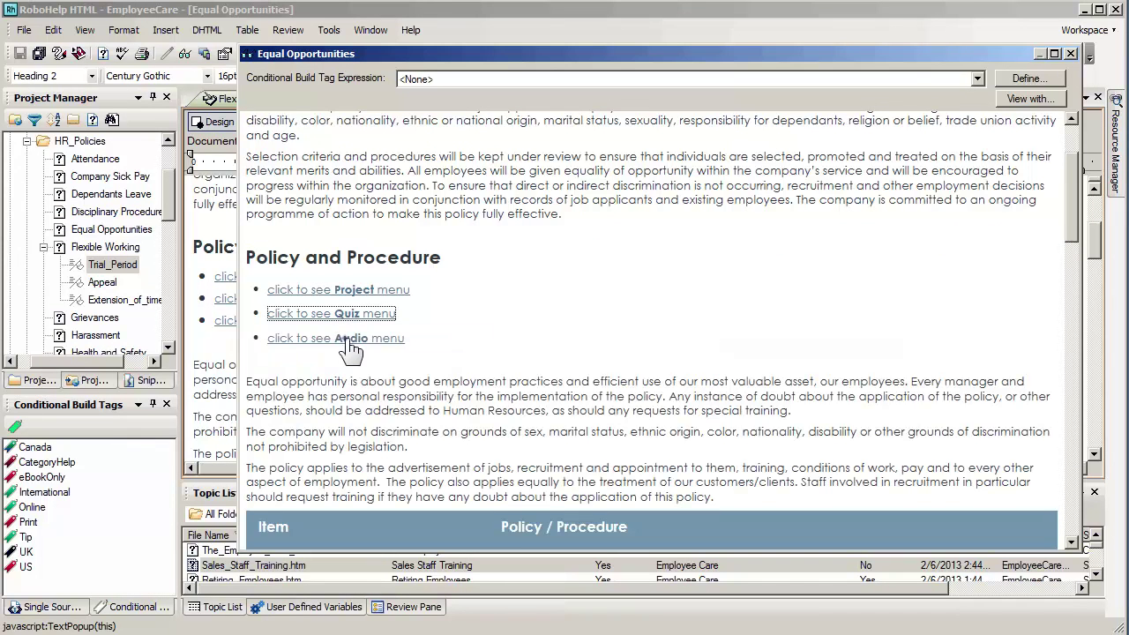
pyautogui.click(351, 339)
pyautogui.click(350, 341)
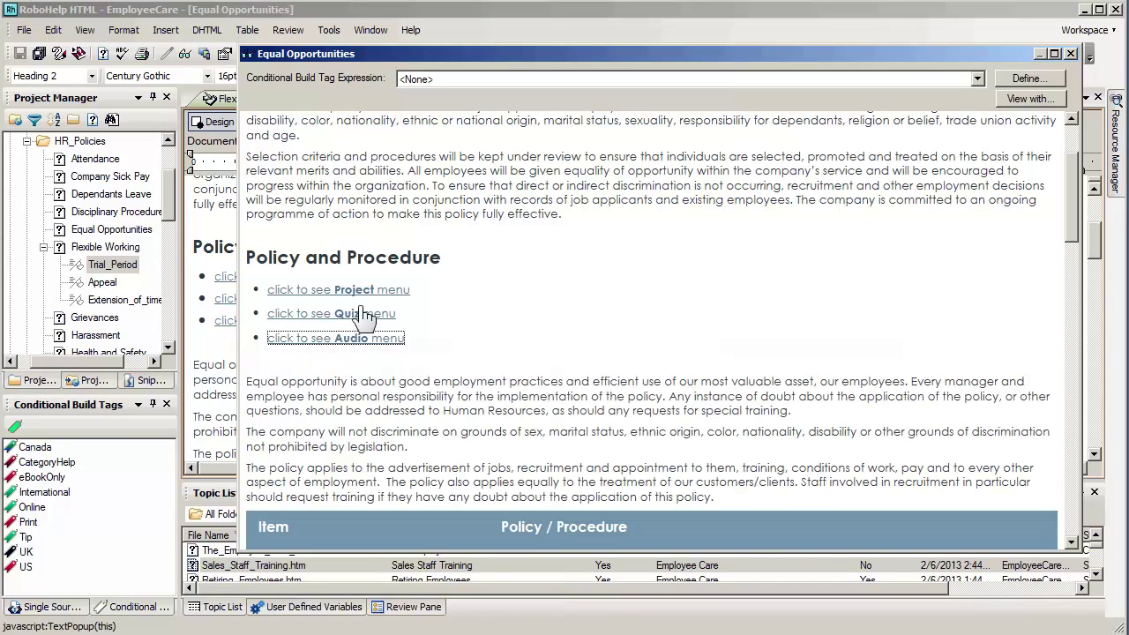
# Step: Toggle the Project, Quiz and Audio drop-downs once more in the preview and close it
pyautogui.click(364, 295)
pyautogui.click(369, 297)
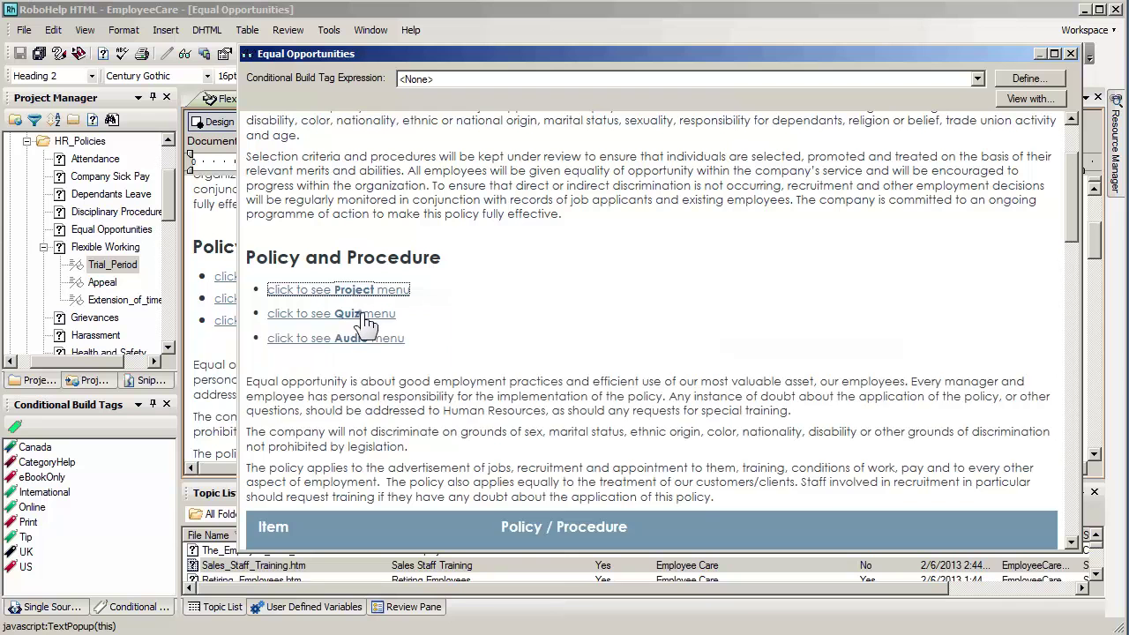
pyautogui.click(364, 317)
pyautogui.click(366, 319)
pyautogui.click(366, 344)
pyautogui.click(366, 344)
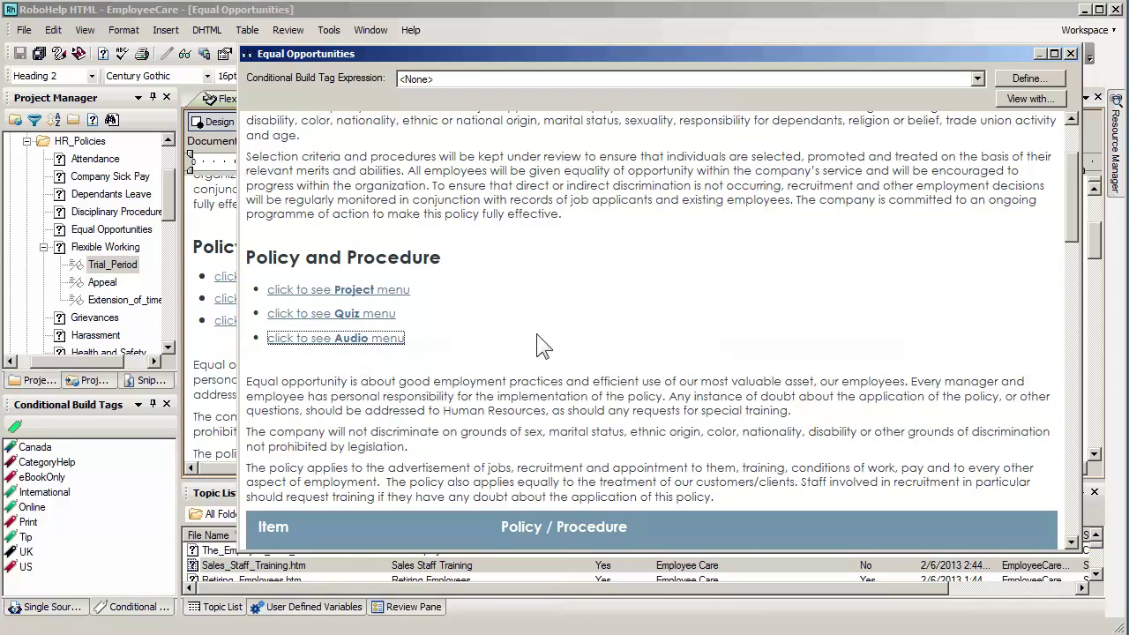
pyautogui.click(1070, 54)
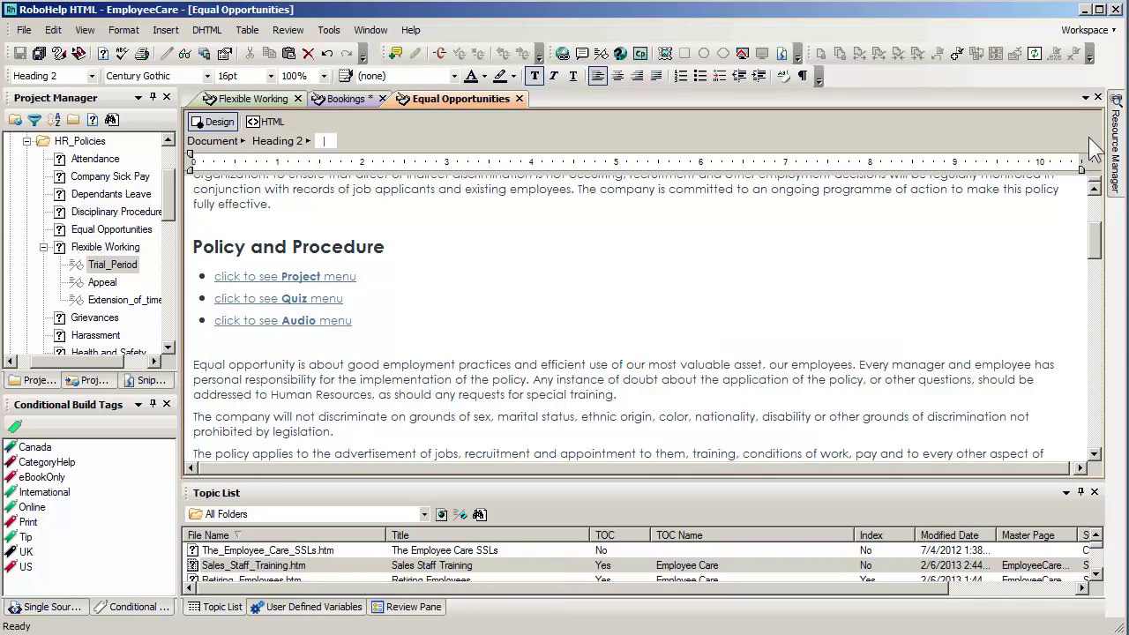
# Step: Copy the paragraph beginning "The company will not discriminate on grounds of sex" through "prohibited by legislation."
pyautogui.moveTo(1096, 265); pyautogui.dragTo(1096, 281)
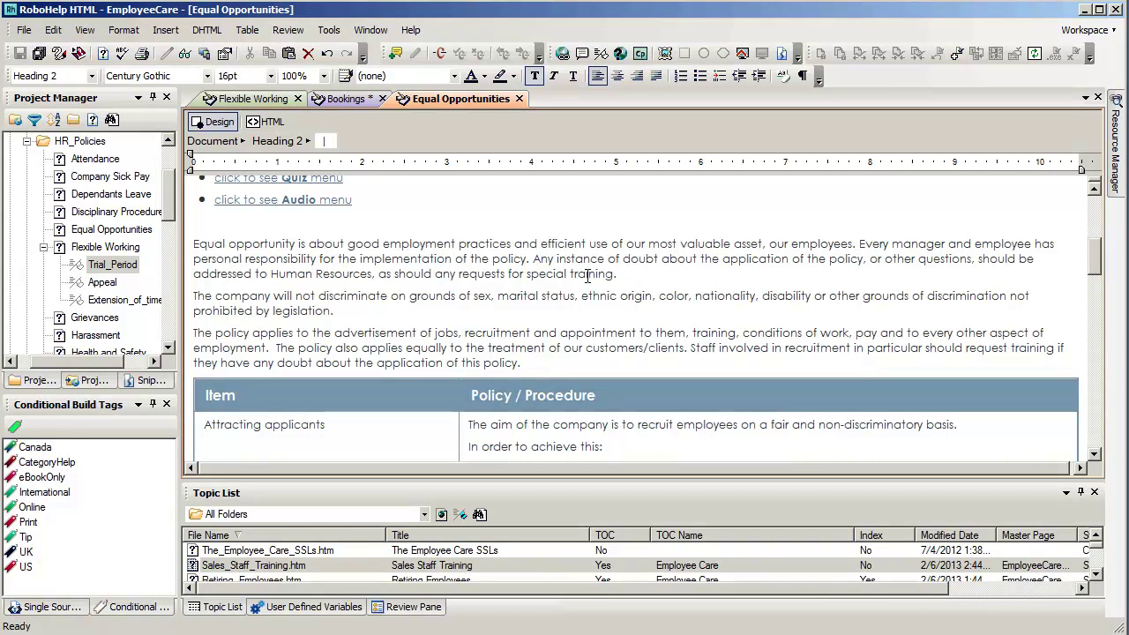
pyautogui.click(332, 311)
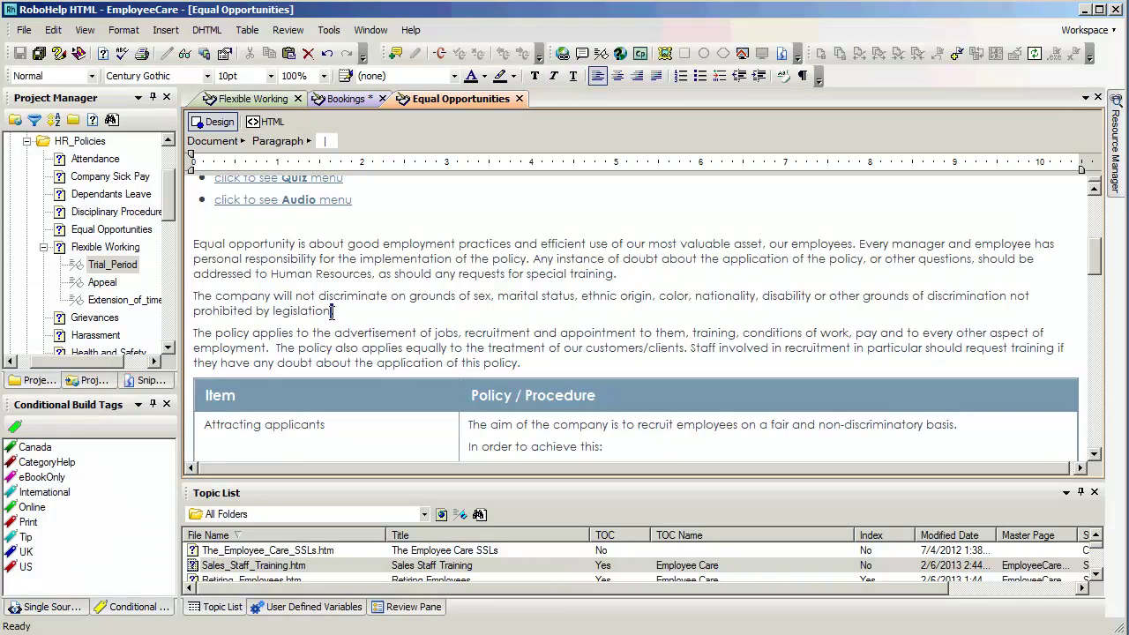
pyautogui.moveTo(333, 310); pyautogui.dragTo(186, 302)
pyautogui.hotkey('ctrl', 'c')
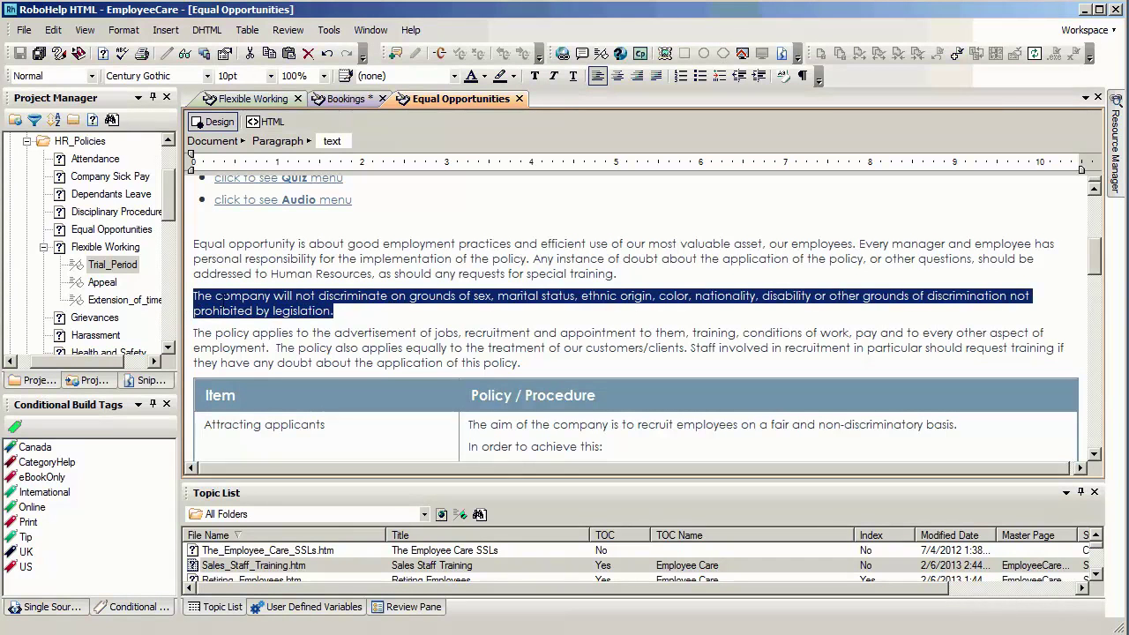
# Step: Add a new bullet reading "click here to see Co. Policy" below the Audio menu bullet
pyautogui.click(394, 204)
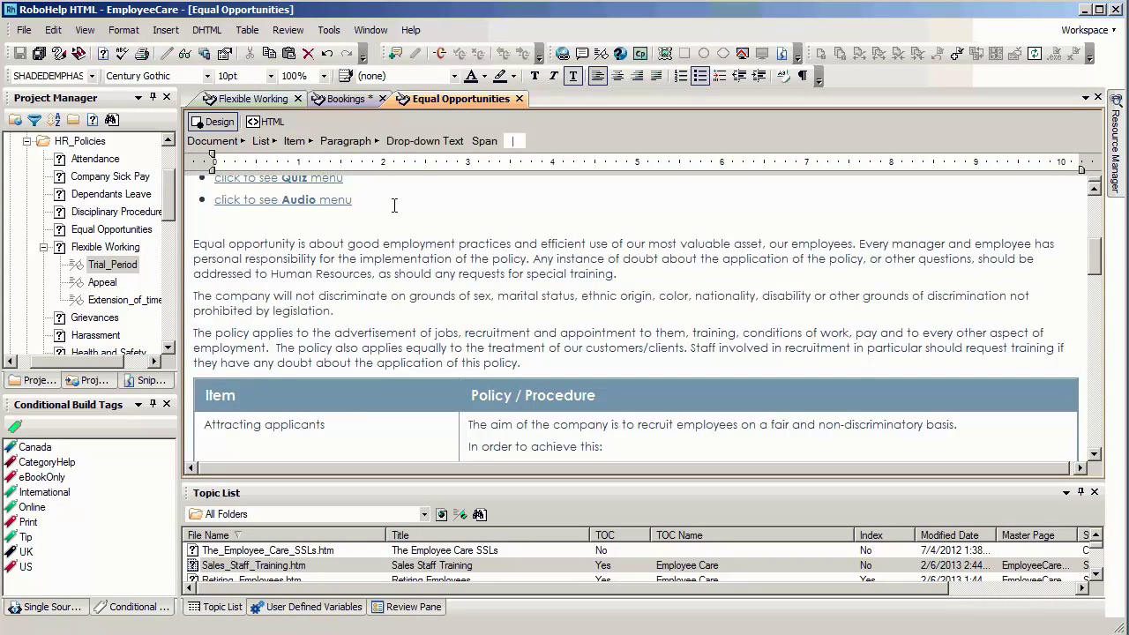
pyautogui.press('Return')
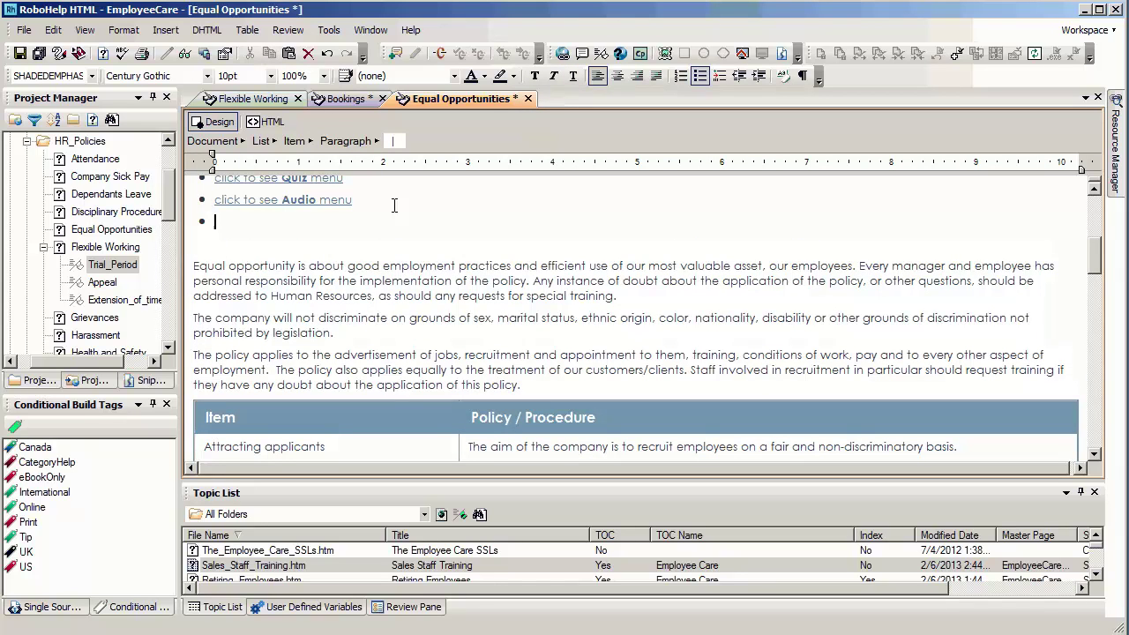
pyautogui.write('click here to see Co. Poli')
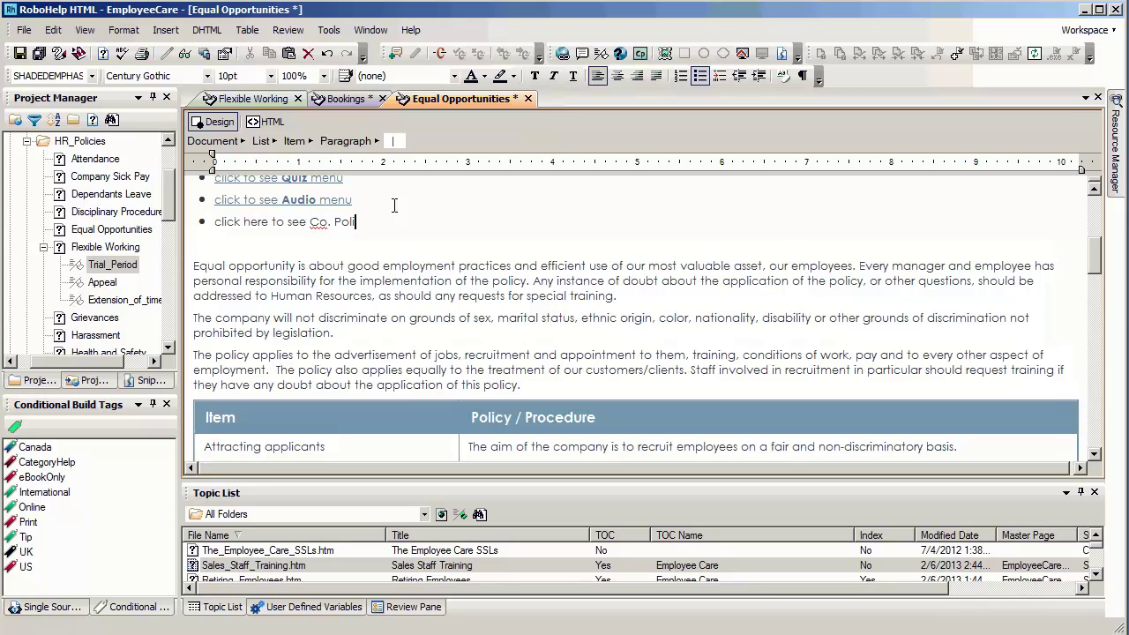
pyautogui.write('cy')
# Step: Create a drop-down hotspot from the entire bullet text "click here to see Co. Policy"
pyautogui.hotkey('ctrl', 'shift', 'Left')
pyautogui.hotkey('ctrl', 'shift', 'Left')
pyautogui.hotkey('ctrl', 'shift', 'Left')
pyautogui.hotkey('ctrl', 'shift', 'Left')
pyautogui.hotkey('ctrl', 'shift', 'Left')
pyautogui.hotkey('ctrl', 'shift', 'Left')
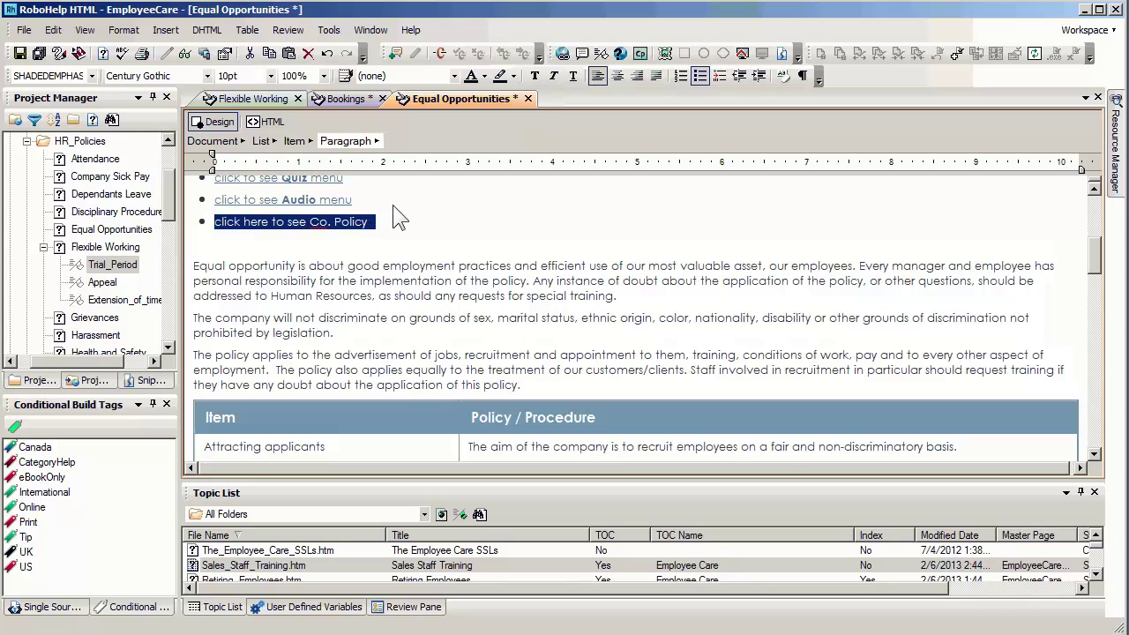
pyautogui.click(208, 32)
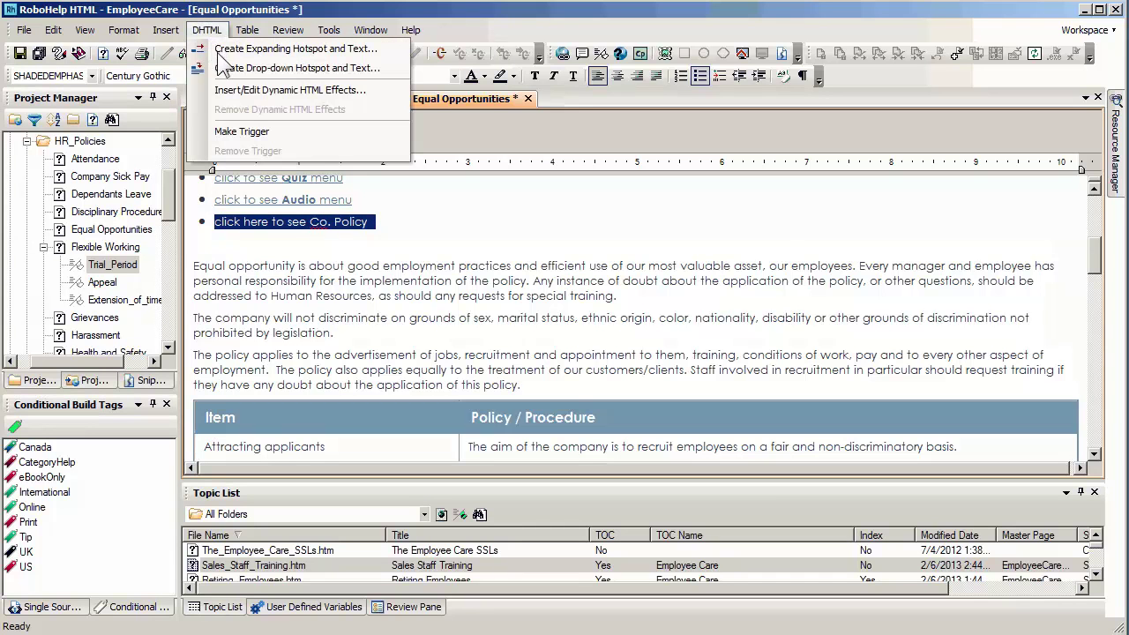
pyautogui.click(265, 68)
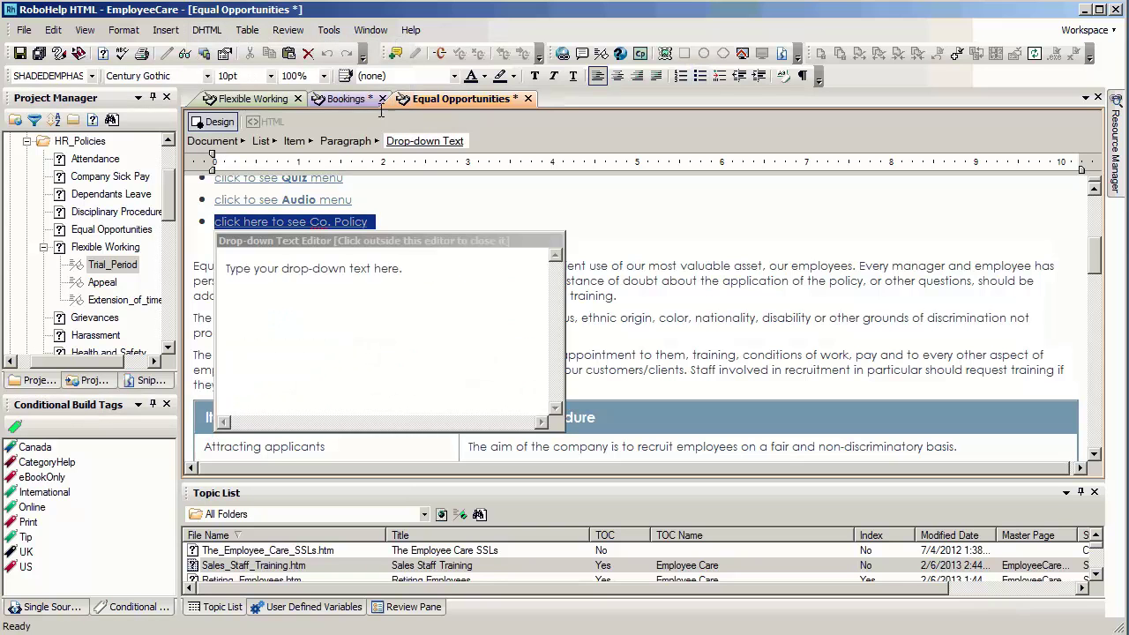
# Step: Replace the placeholder drop-down text with the copied non-discrimination paragraph and save the topic
pyautogui.moveTo(441, 277); pyautogui.dragTo(214, 281)
pyautogui.press('Delete')
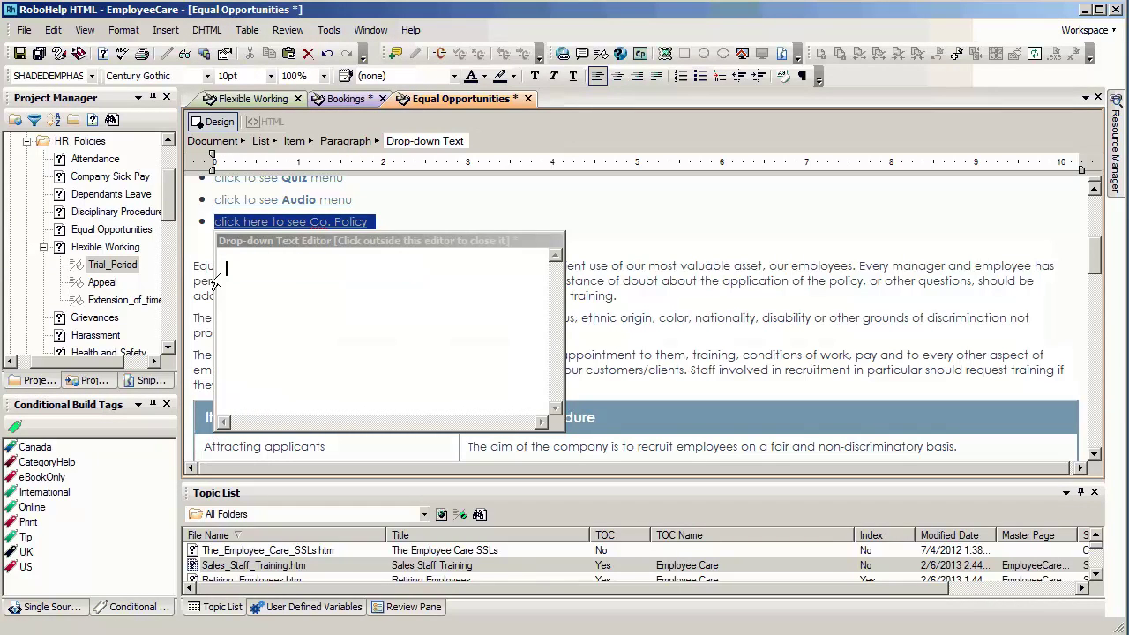
pyautogui.hotkey('ctrl', 'v')
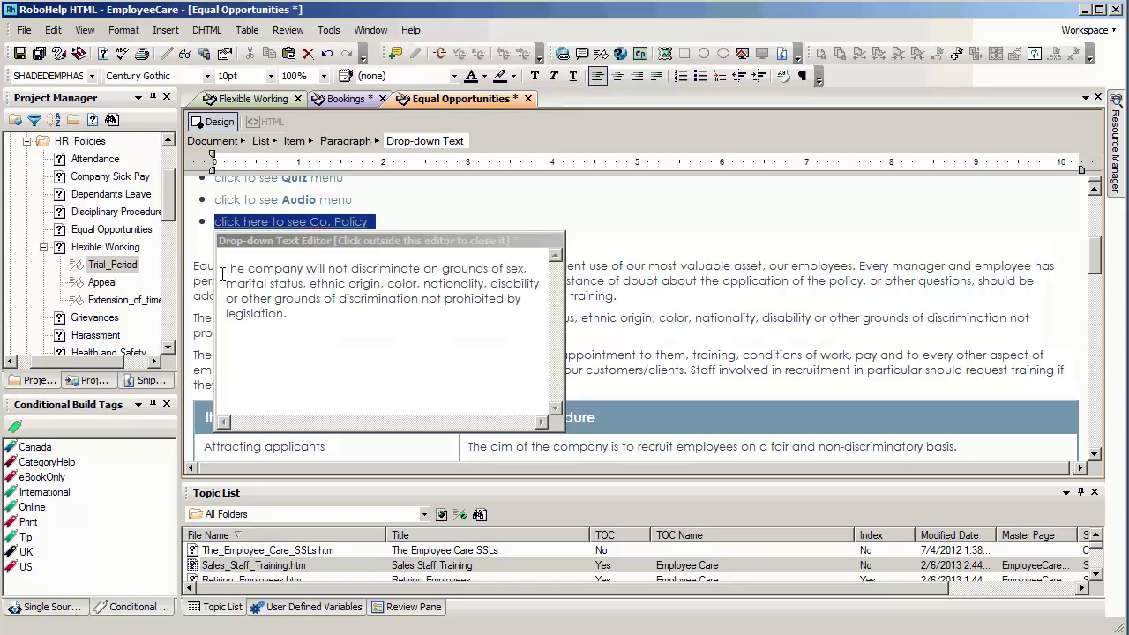
pyautogui.click(487, 214)
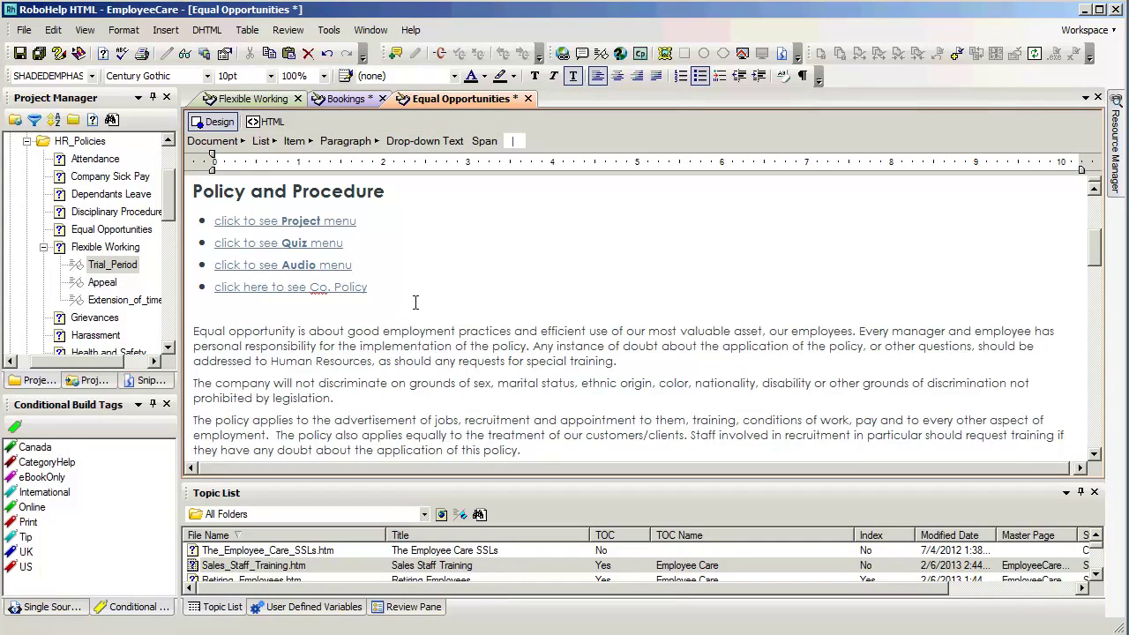
pyautogui.click(19, 53)
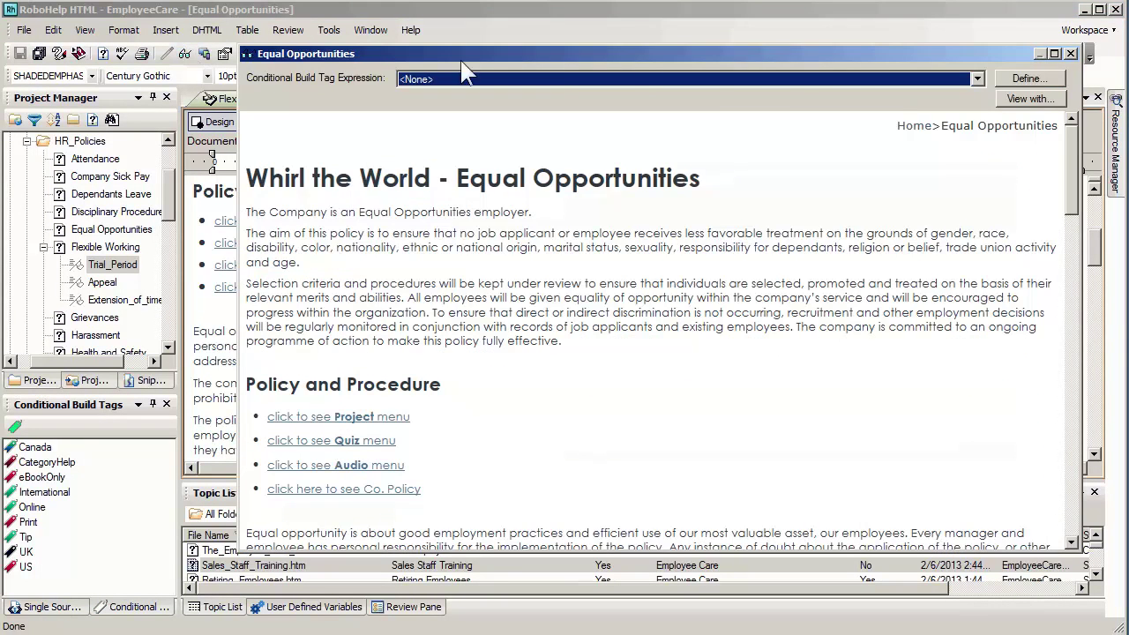
# Step: Preview the topic and test the Audio menu and Co. Policy drop-downs by expanding and collapsing each one
pyautogui.click(184, 53)
pyautogui.scroll(-5, 1068, 216)
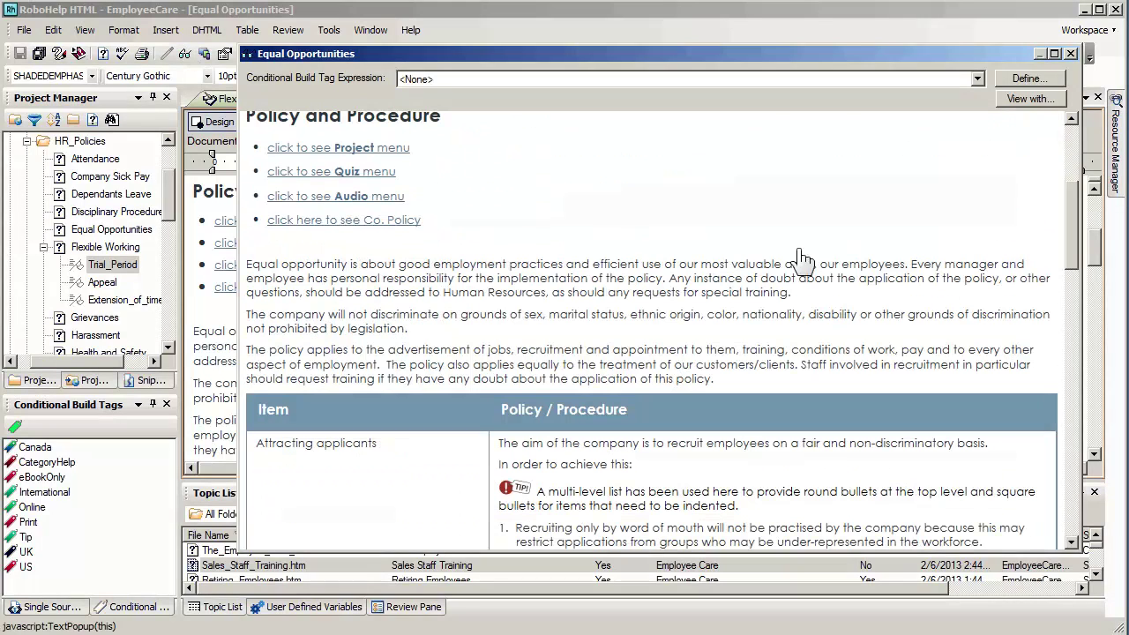
pyautogui.click(365, 197)
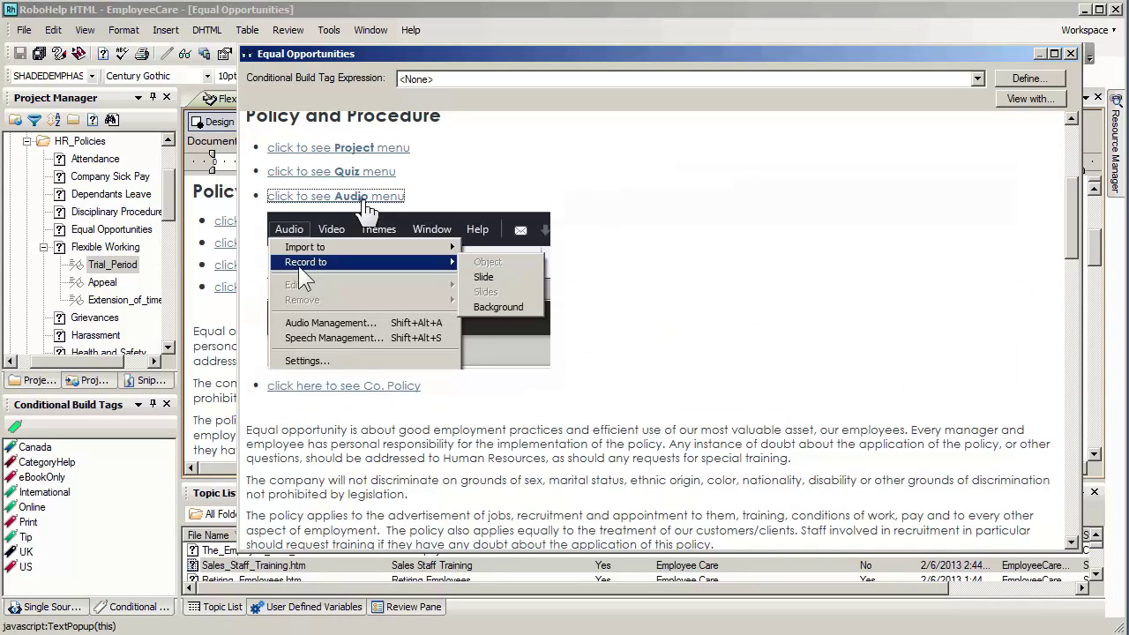
pyautogui.click(365, 203)
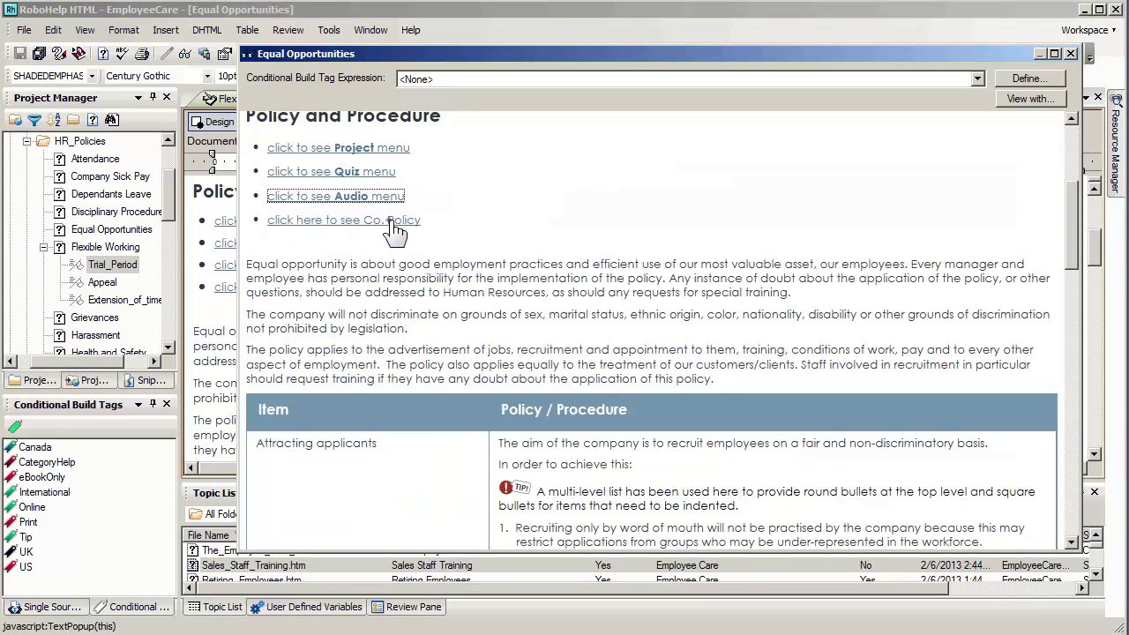
pyautogui.click(394, 222)
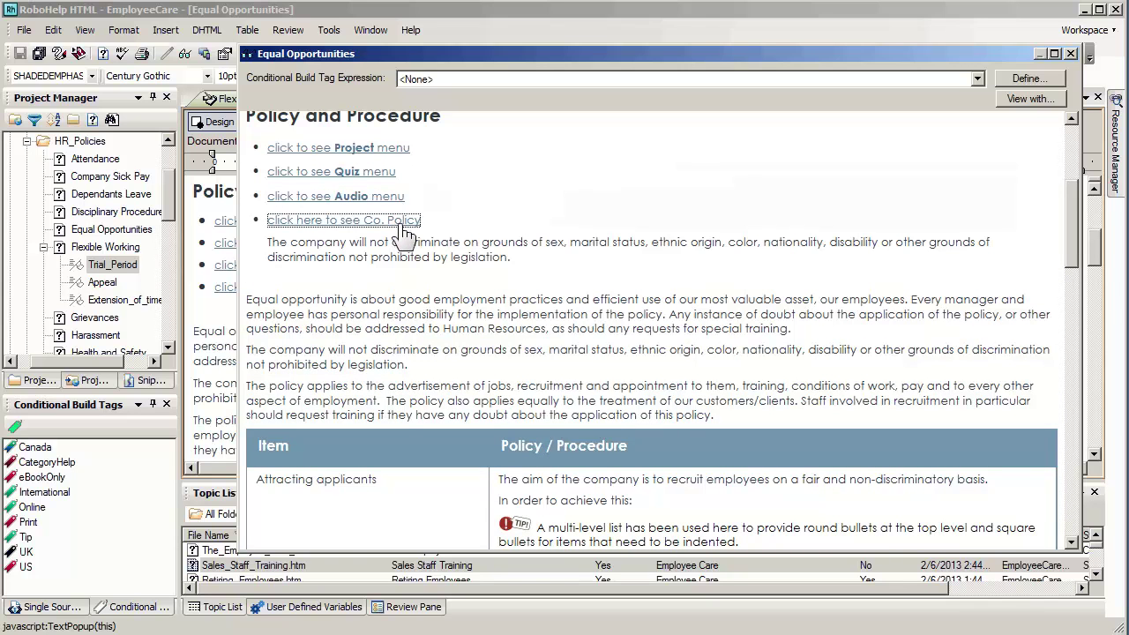
pyautogui.click(400, 228)
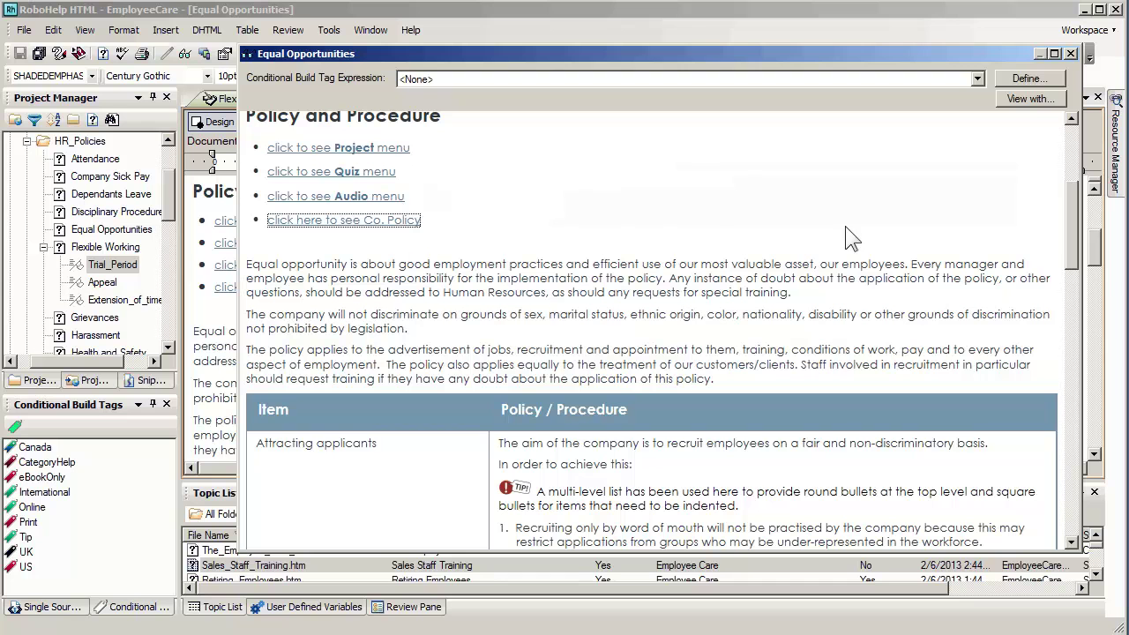
pyautogui.moveTo(1069, 225); pyautogui.dragTo(1072, 202)
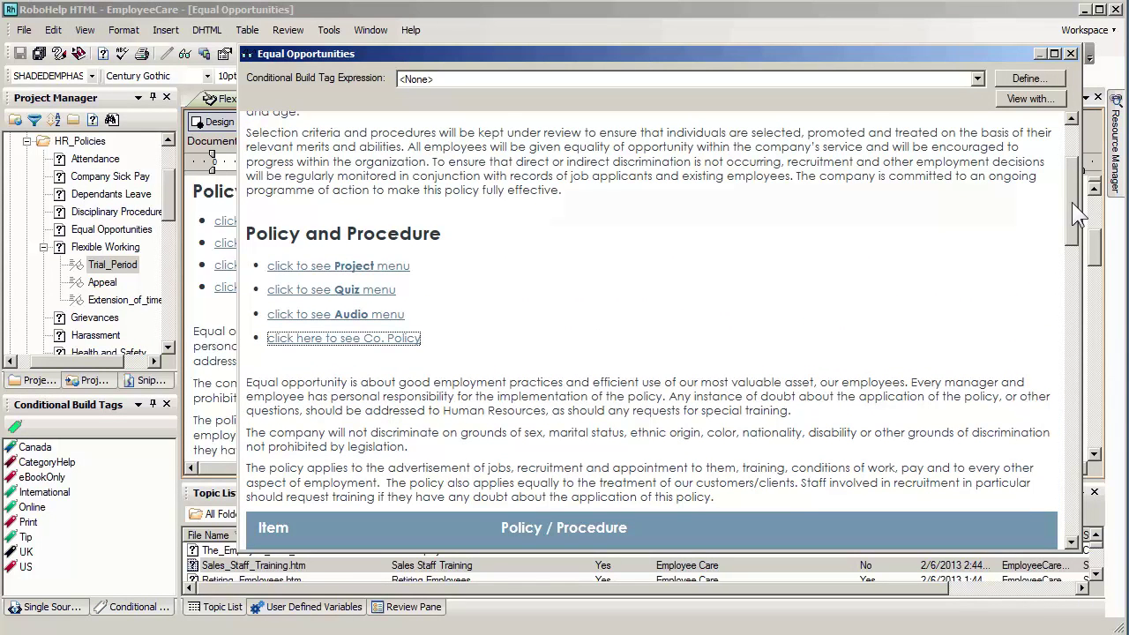